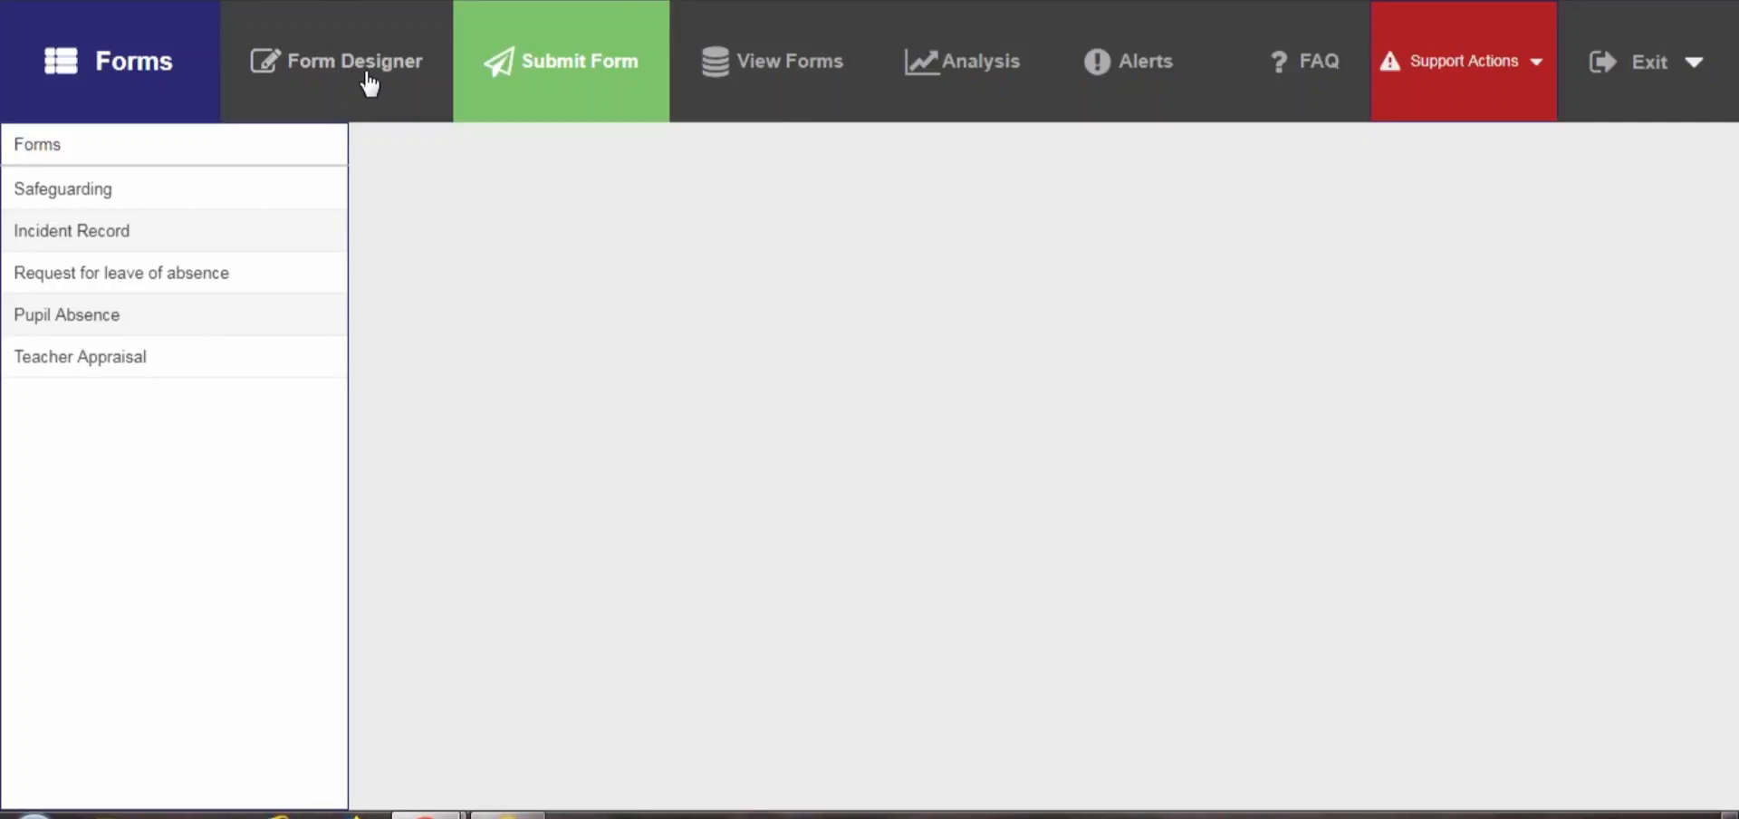
Start a new form and add a required pupil field labelled Pupil Name
{"action": "left_click", "coordinate": [369, 84]}
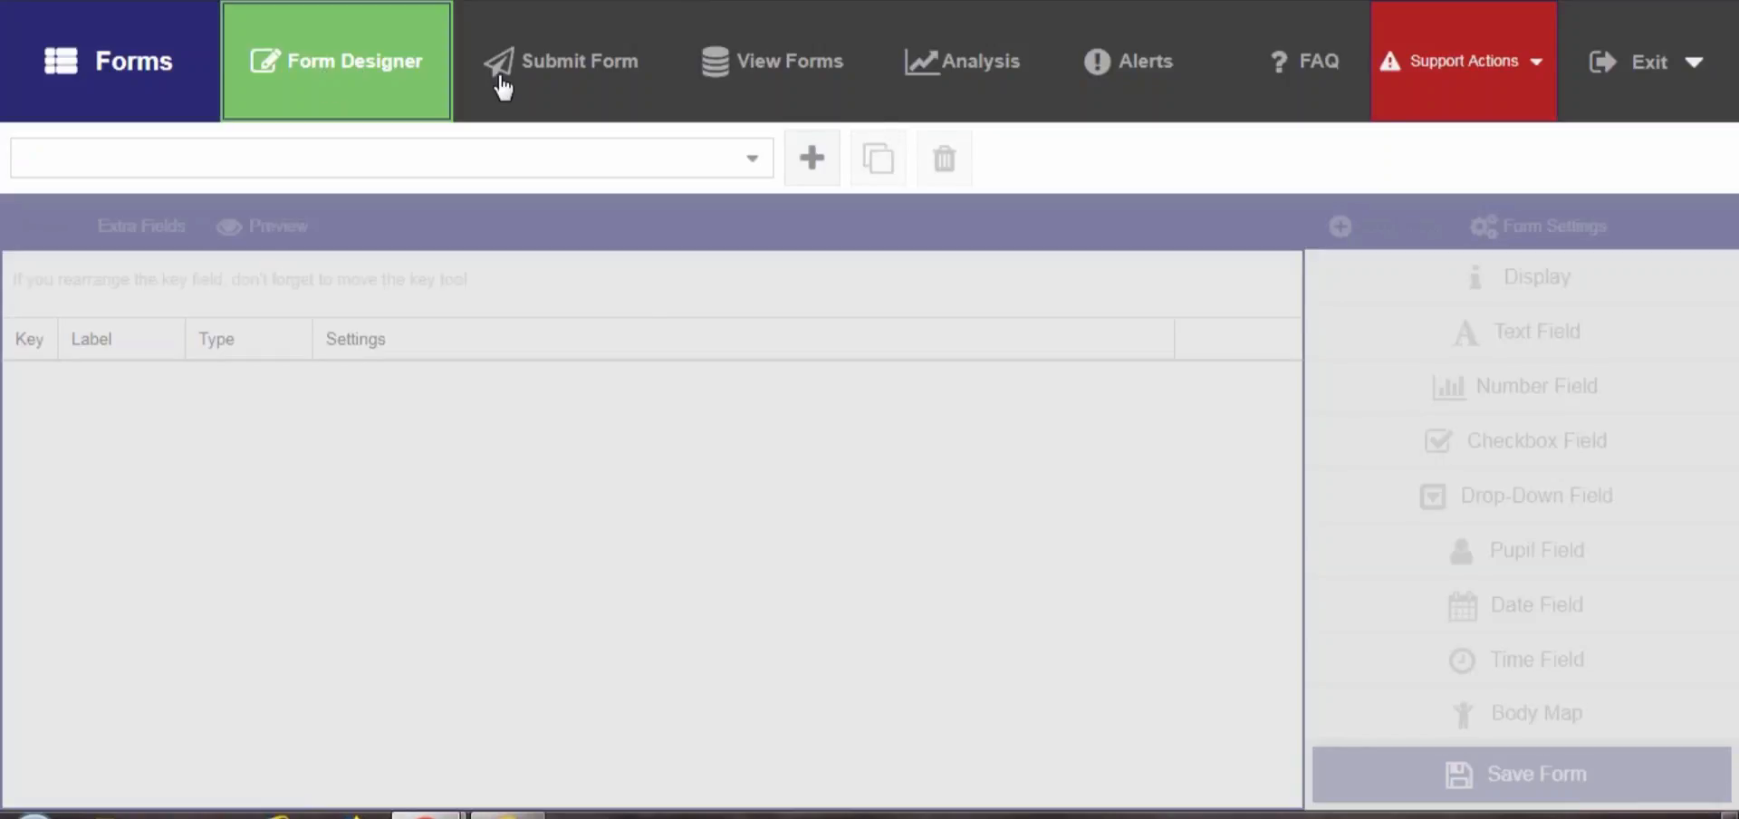
{"action": "left_click", "coordinate": [815, 162]}
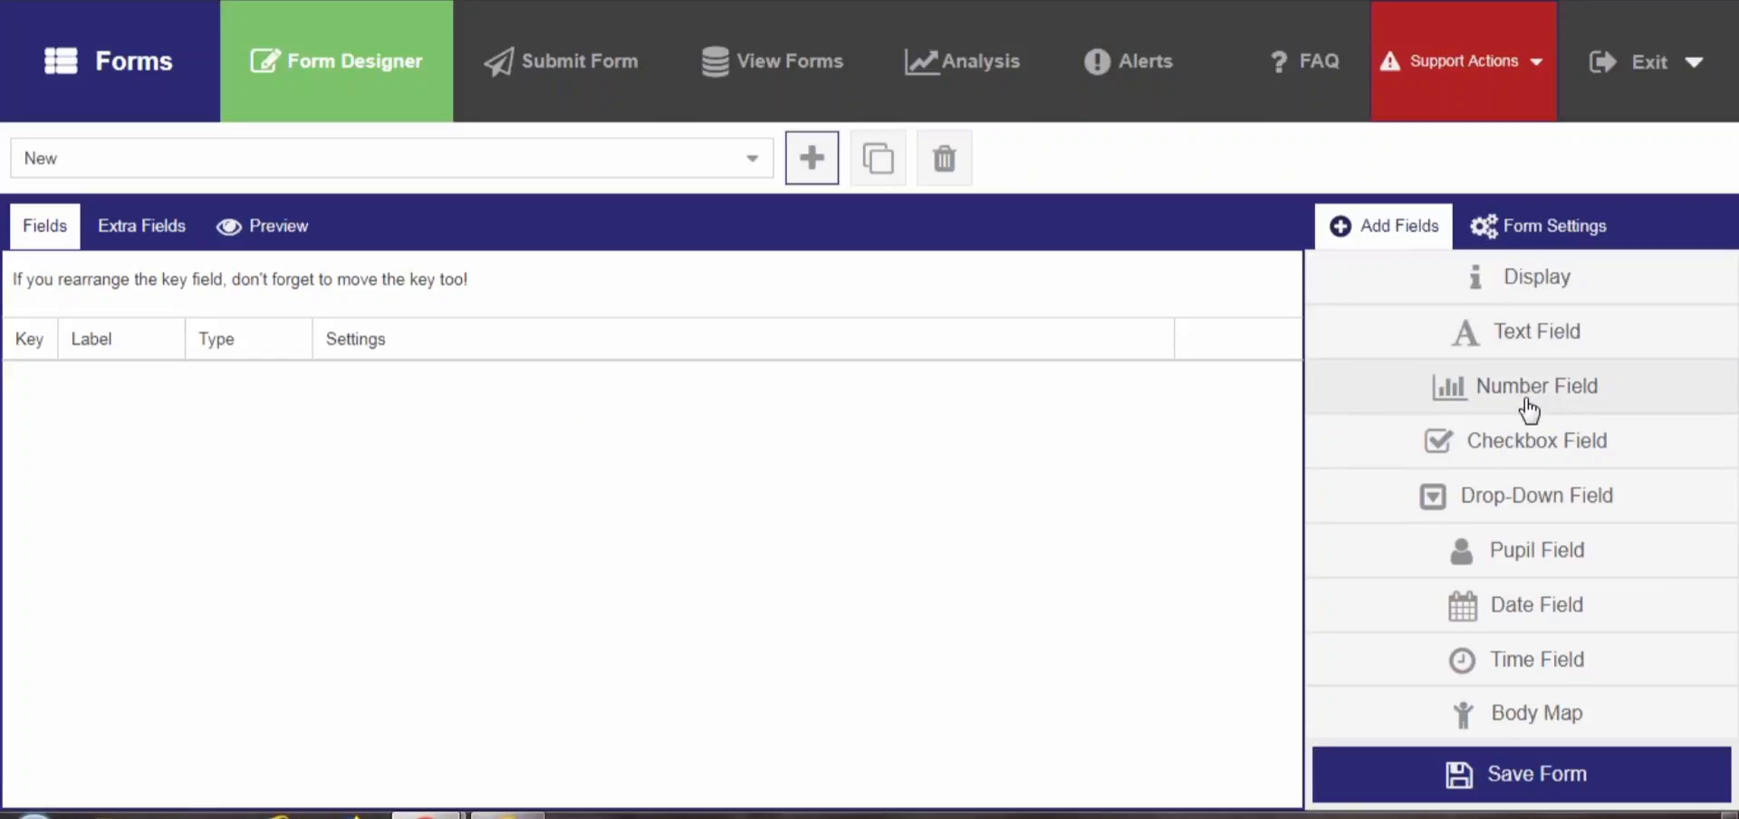
{"action": "left_click", "coordinate": [1525, 561]}
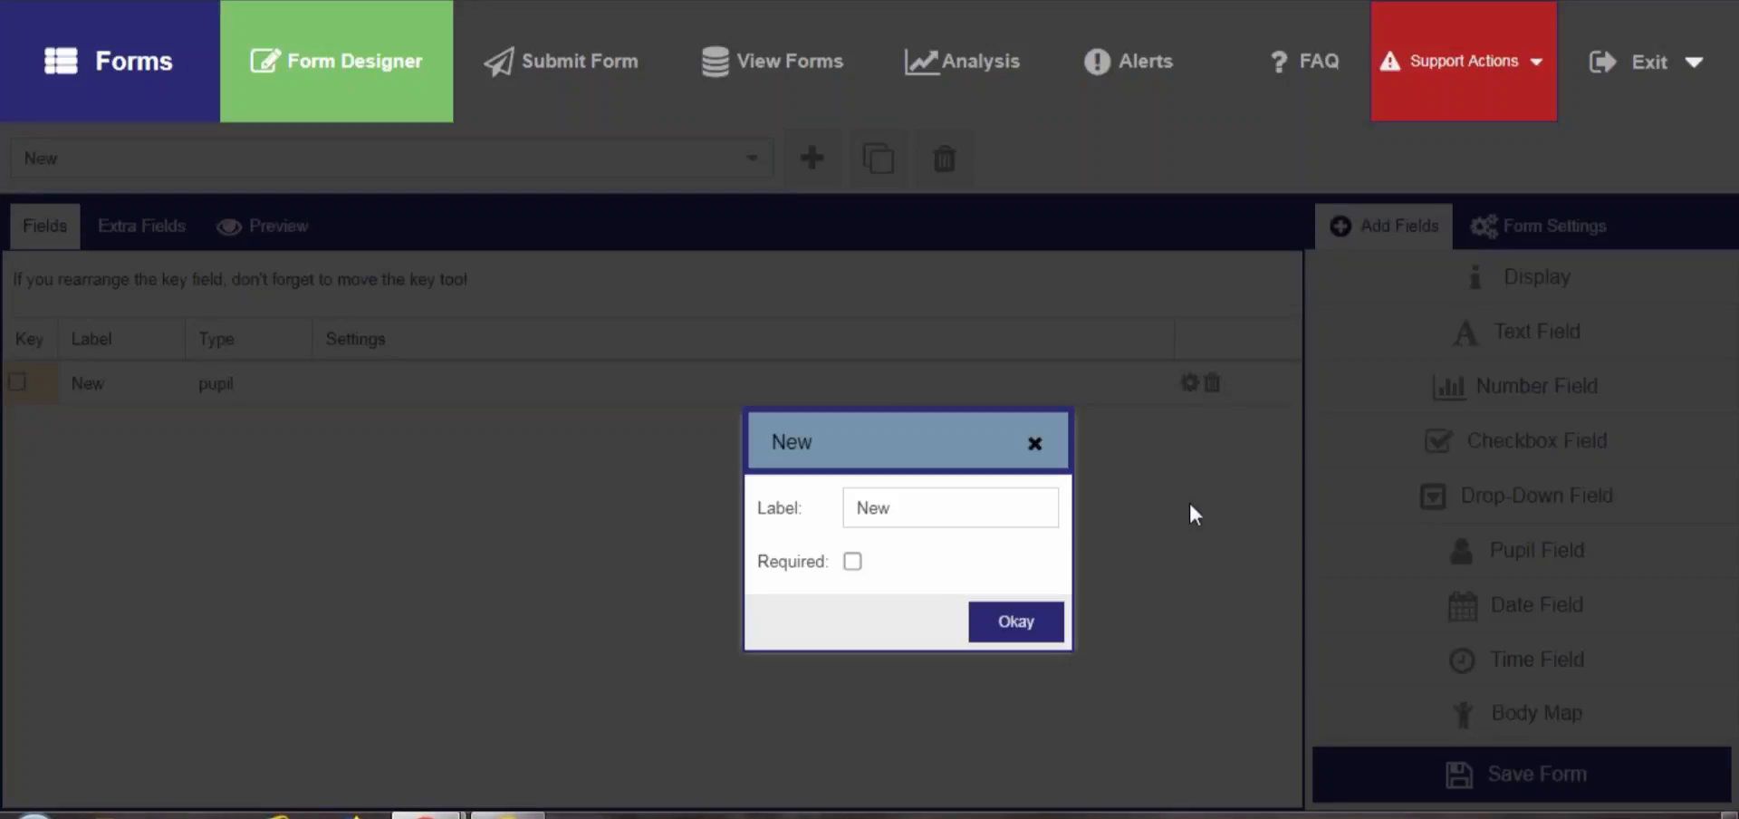
{"action": "left_click", "coordinate": [901, 510]}
{"action": "key", "text": "BackSpace"}
{"action": "key", "text": "BackSpace"}
{"action": "key", "text": "BackSpace"}
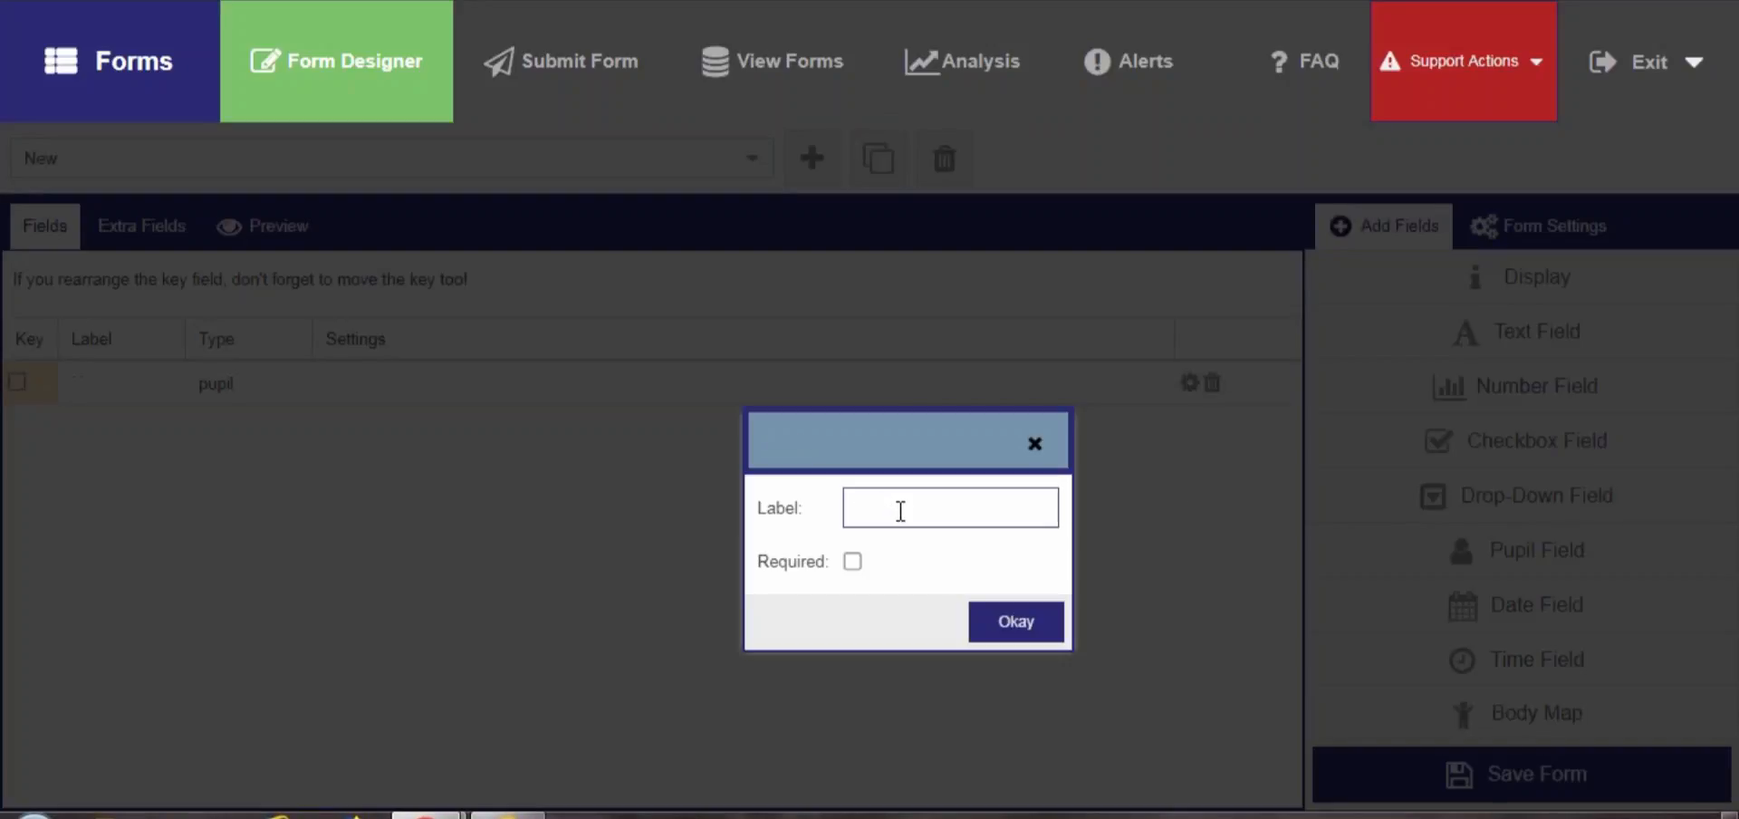
{"action": "type", "text": "N"}
{"action": "key", "text": "BackSpace"}
{"action": "type", "text": "Pupil Name"}
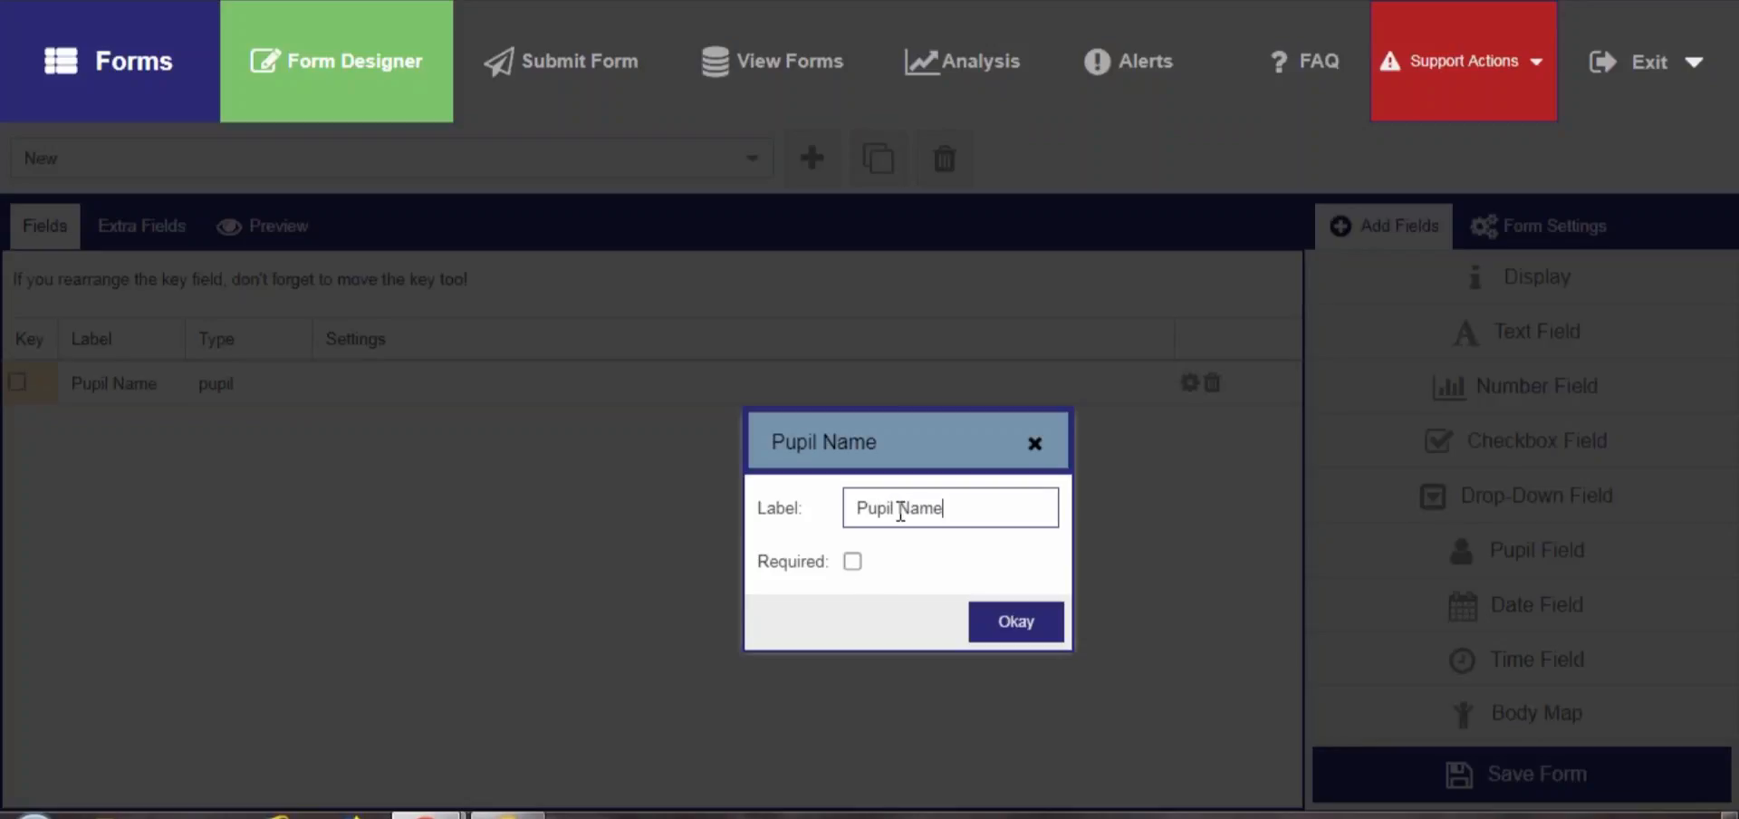
{"action": "left_click", "coordinate": [853, 561]}
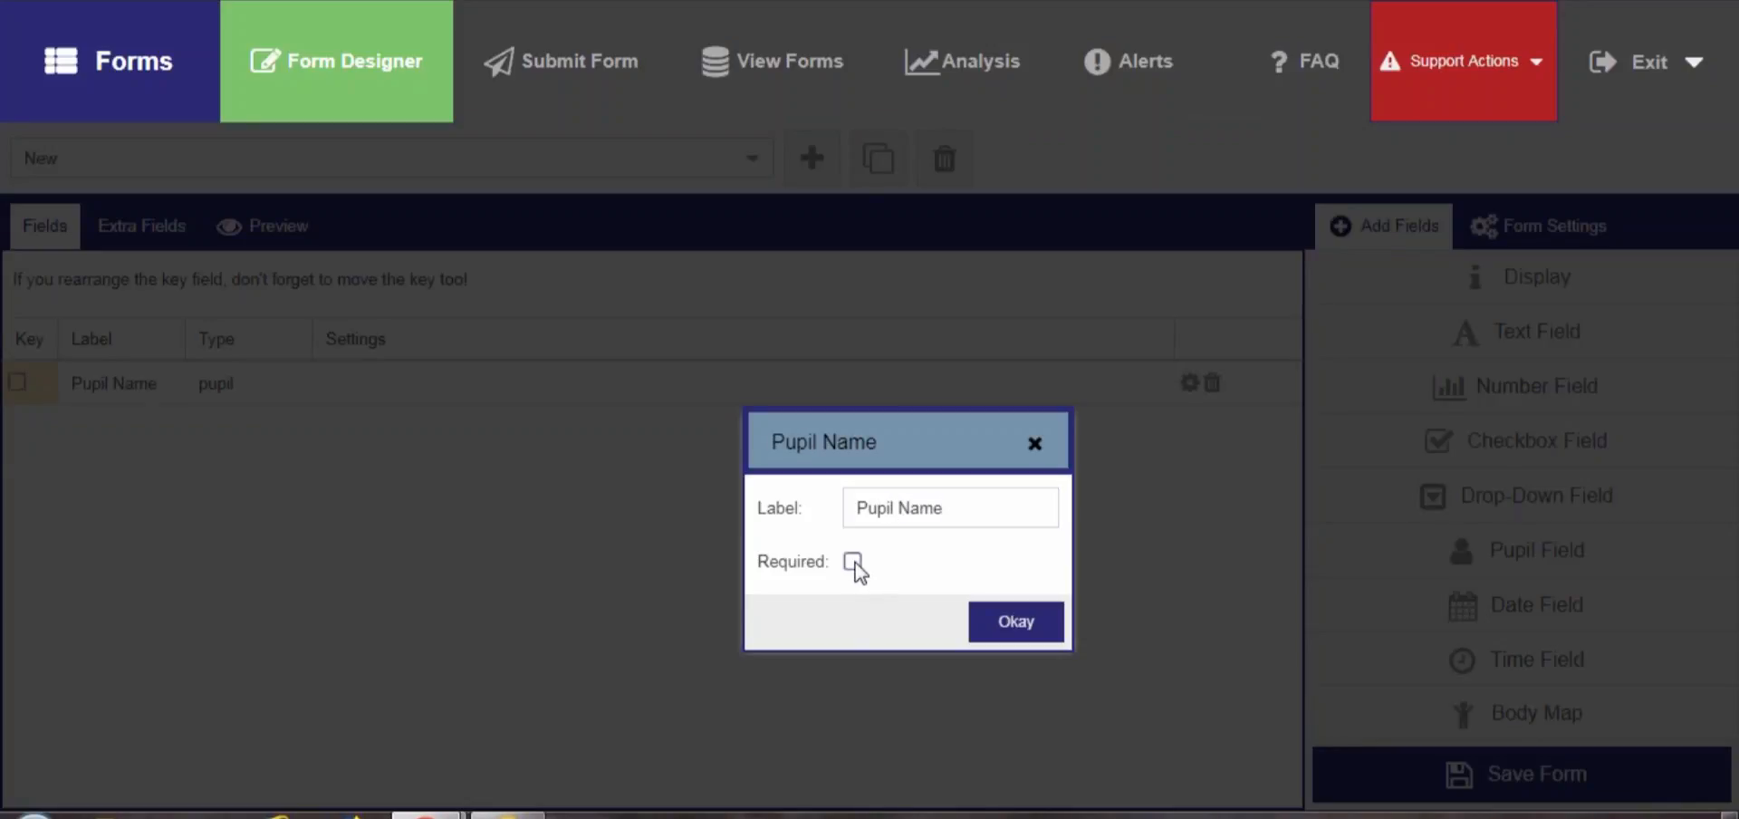
{"action": "left_click", "coordinate": [1016, 628]}
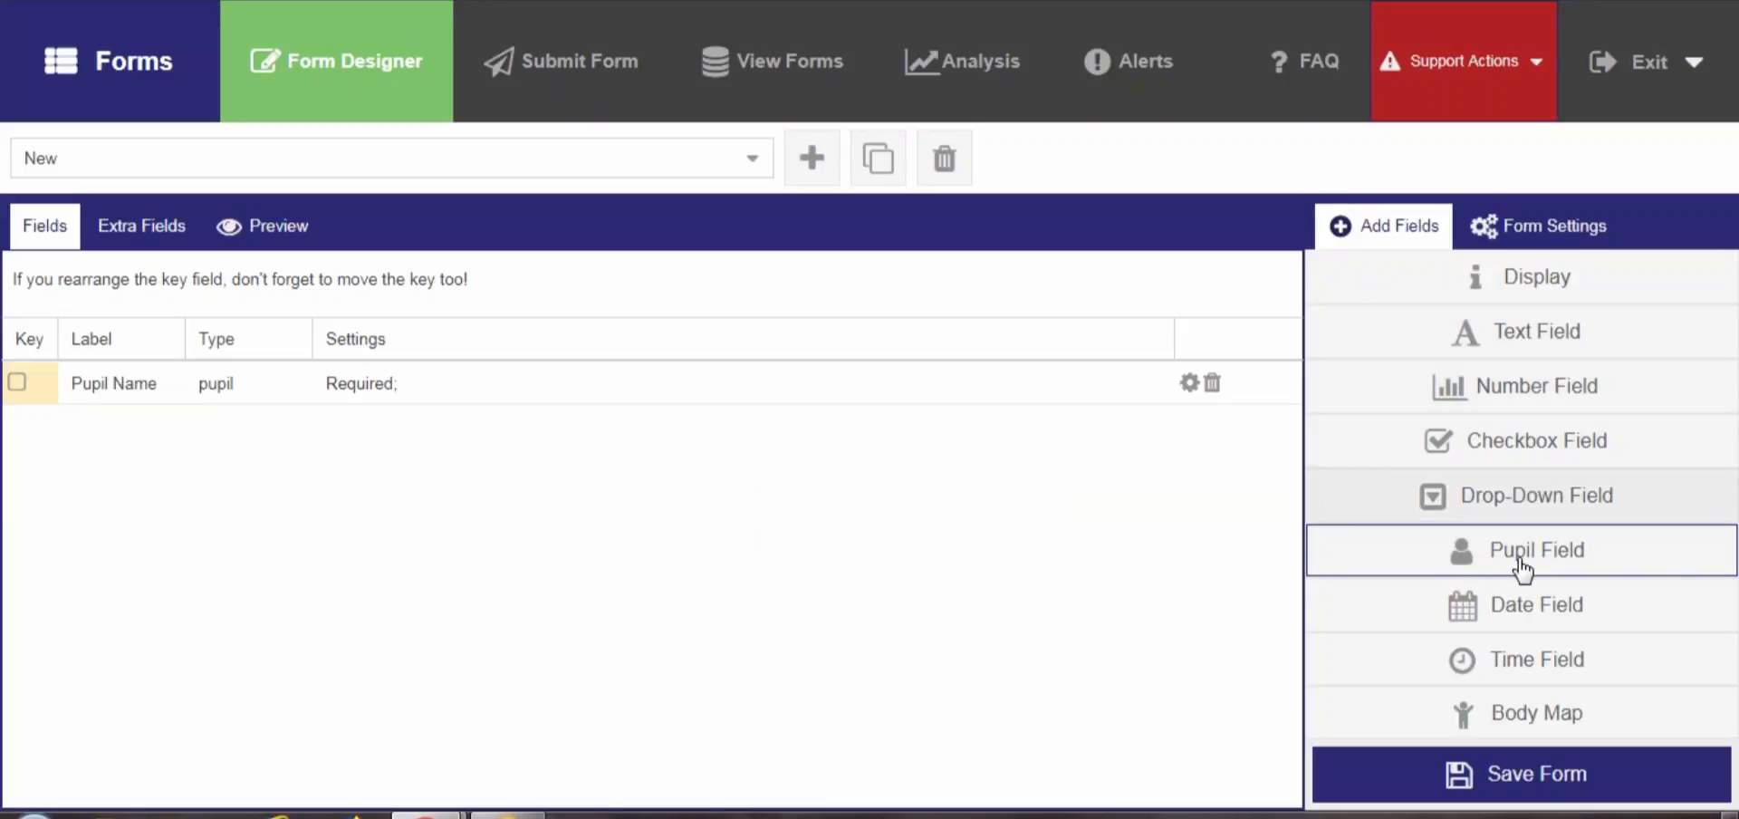
Add a required date field labelled Date
{"action": "left_click", "coordinate": [1507, 604]}
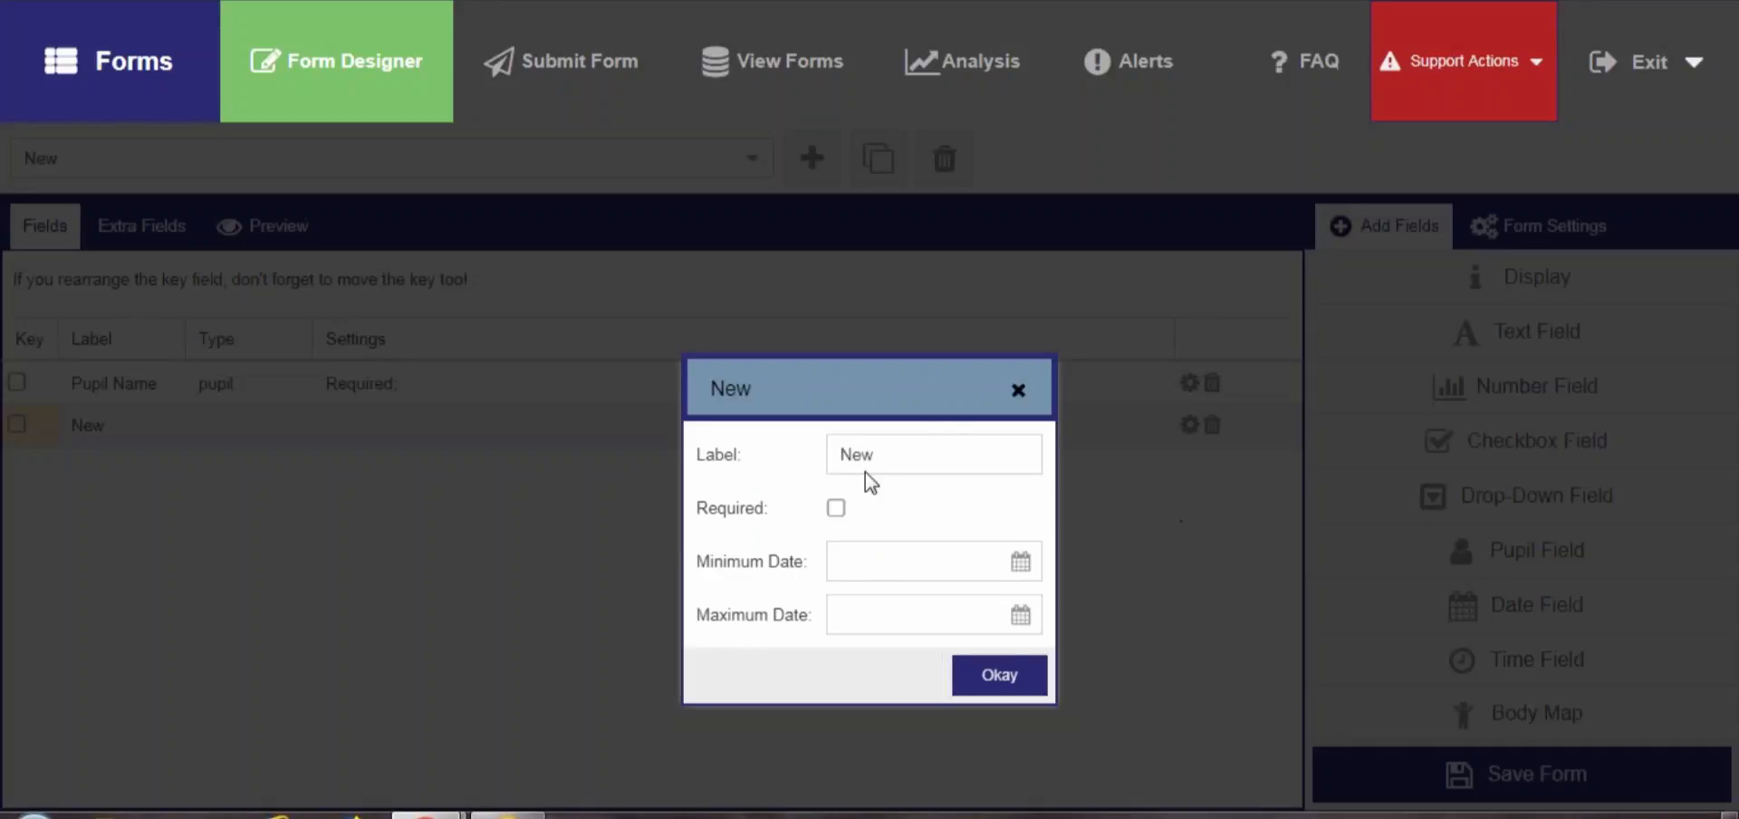
{"action": "double_click", "coordinate": [921, 435]}
{"action": "type", "text": "Date"}
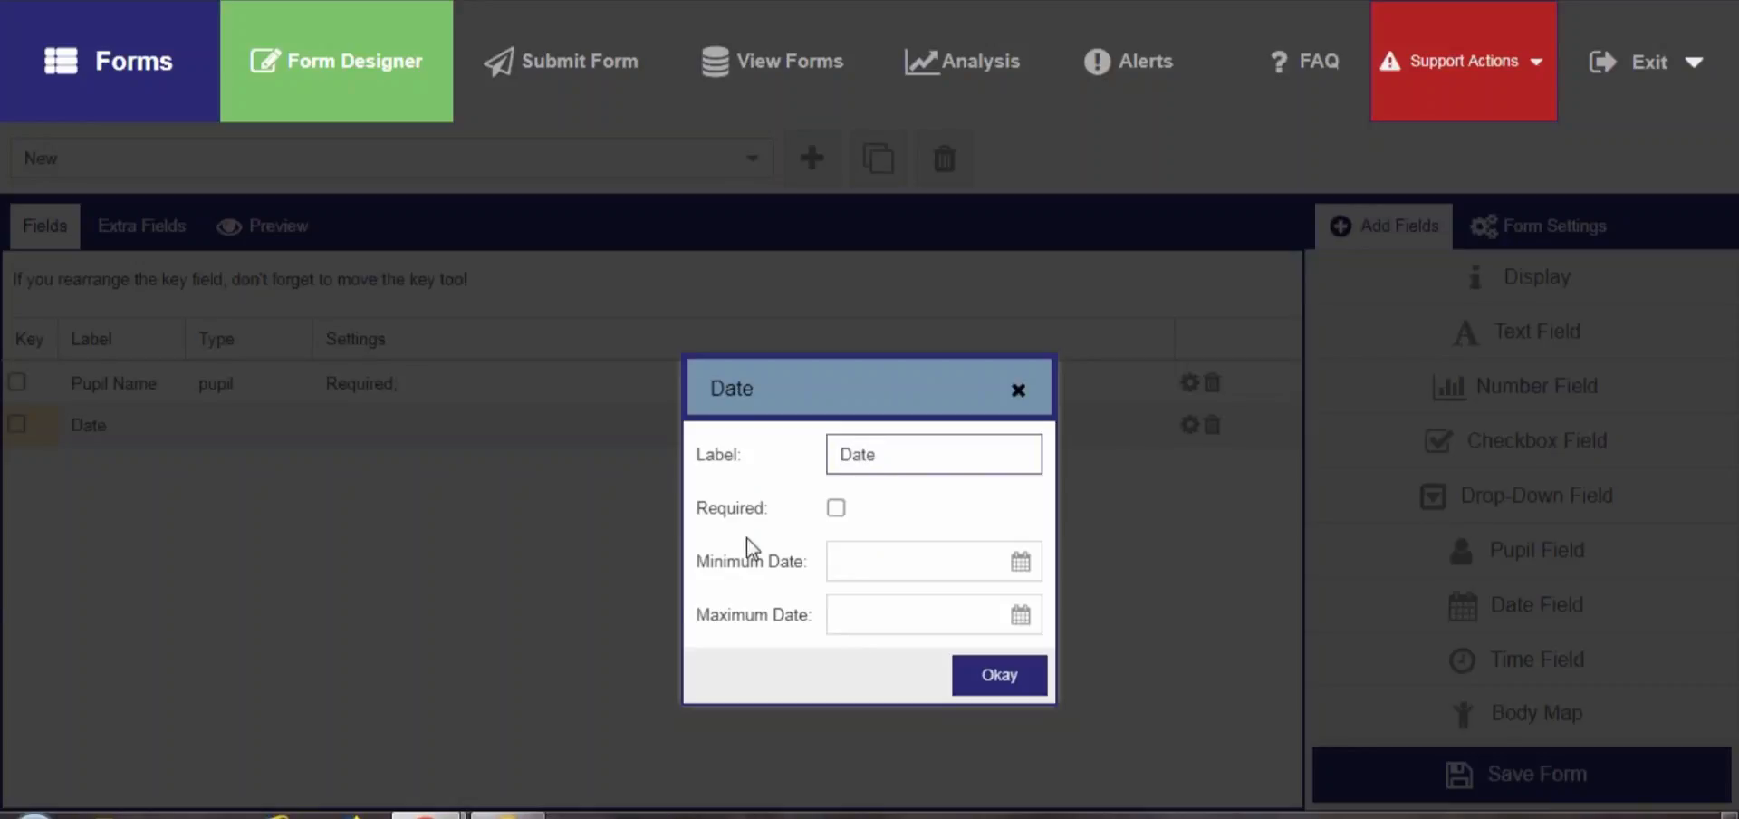
{"action": "left_click", "coordinate": [835, 508]}
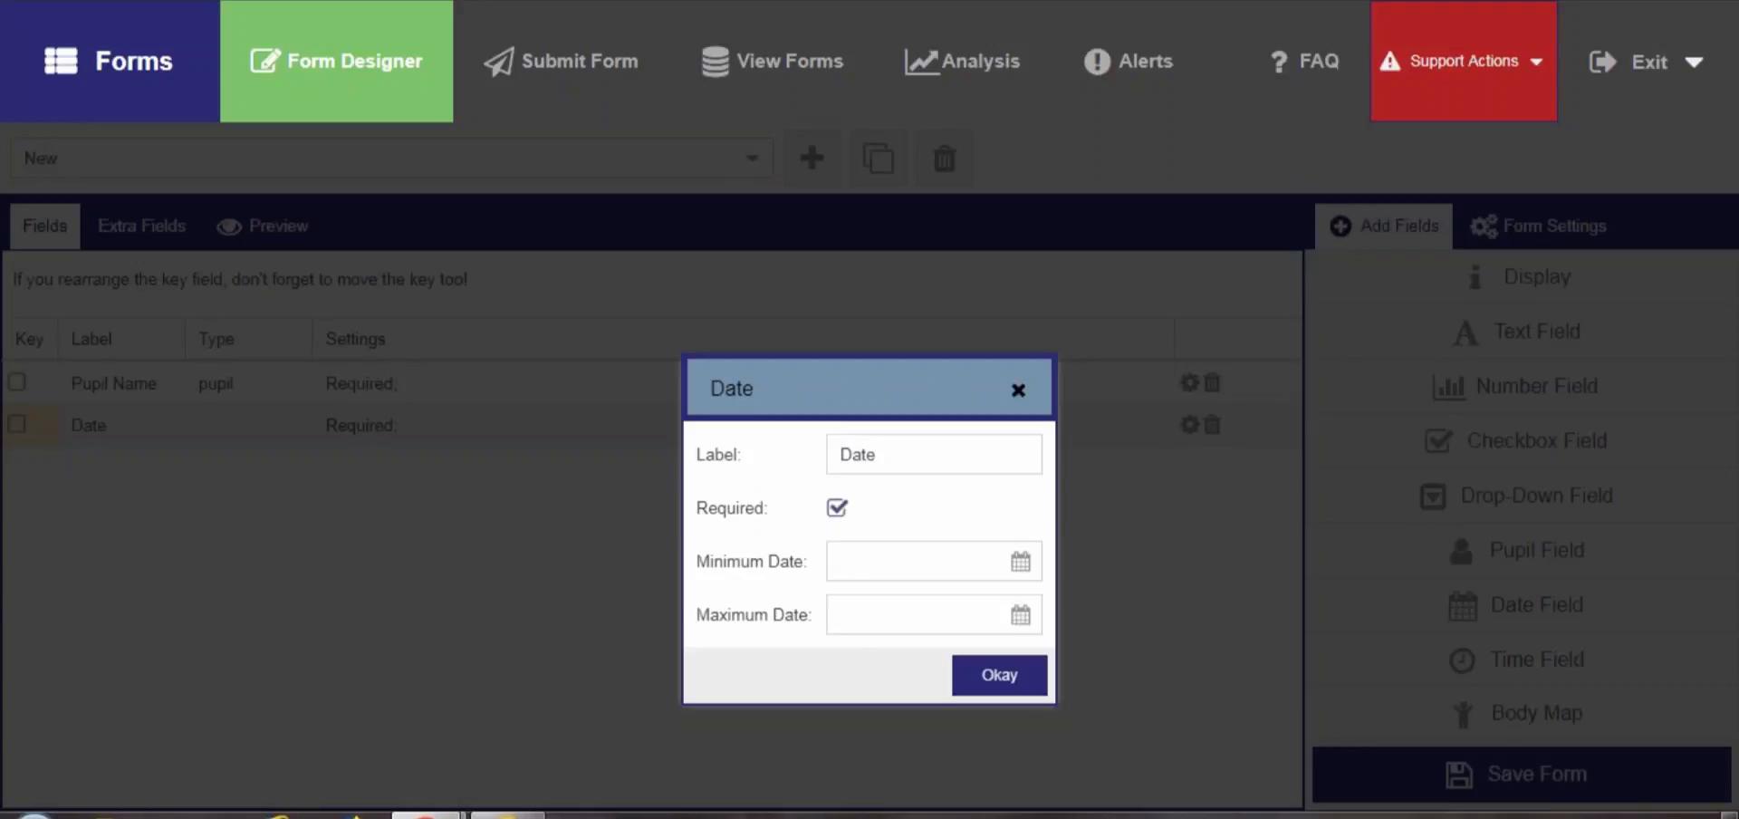
{"action": "left_click", "coordinate": [1001, 679]}
Add a required time field labelled Approx time
{"action": "left_click", "coordinate": [1536, 666]}
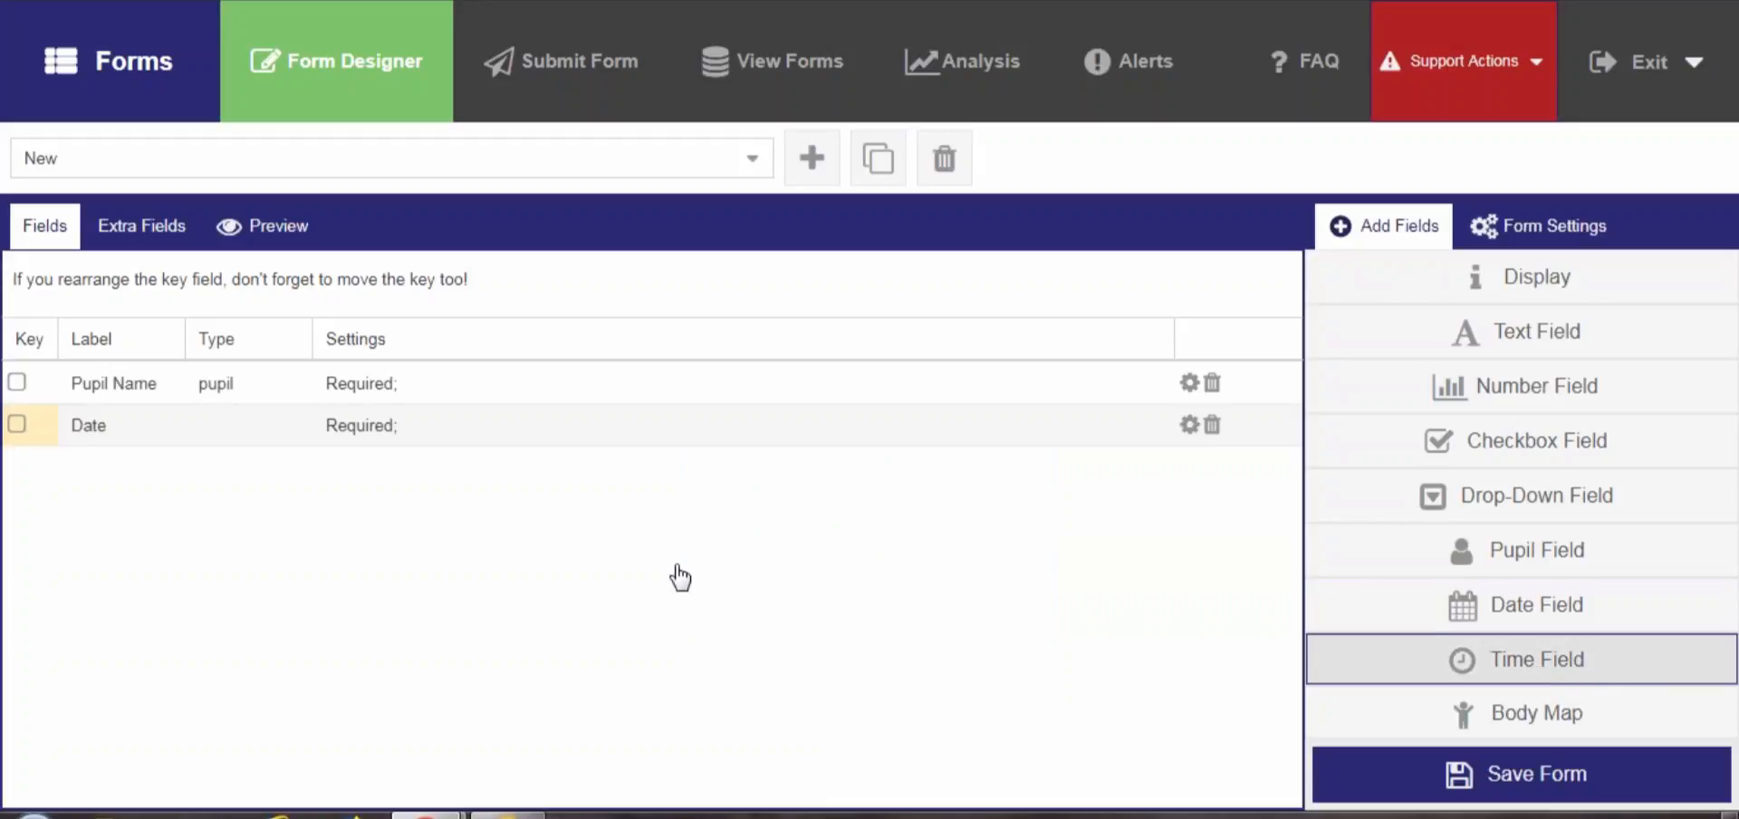
{"action": "double_click", "coordinate": [868, 457]}
{"action": "type", "text": "Approx "}
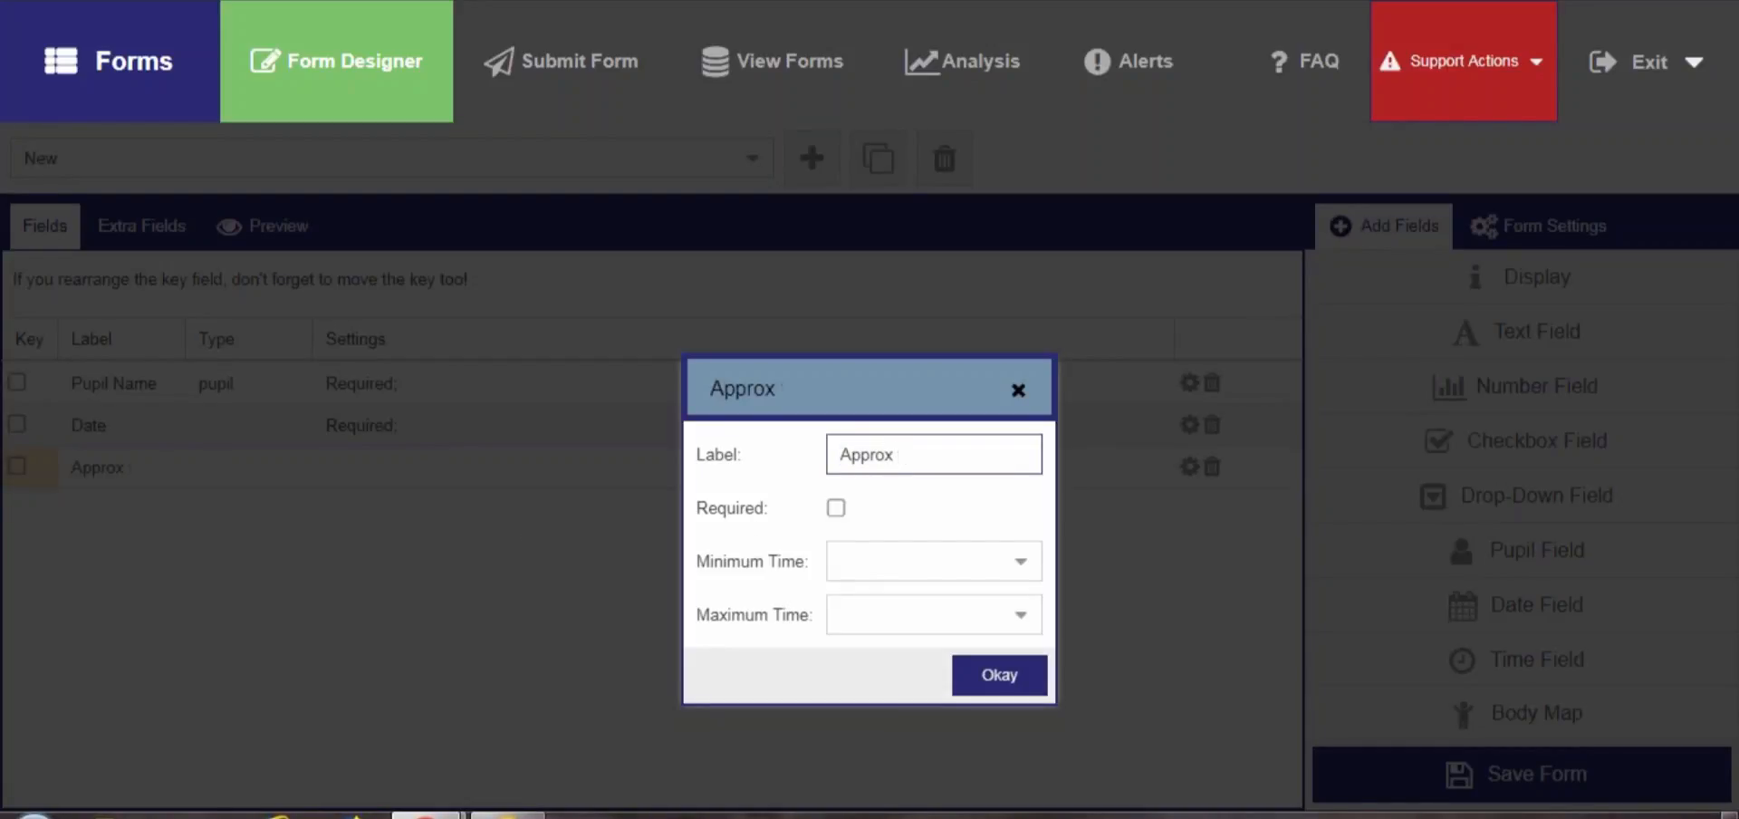
{"action": "type", "text": "time"}
{"action": "left_click", "coordinate": [836, 508]}
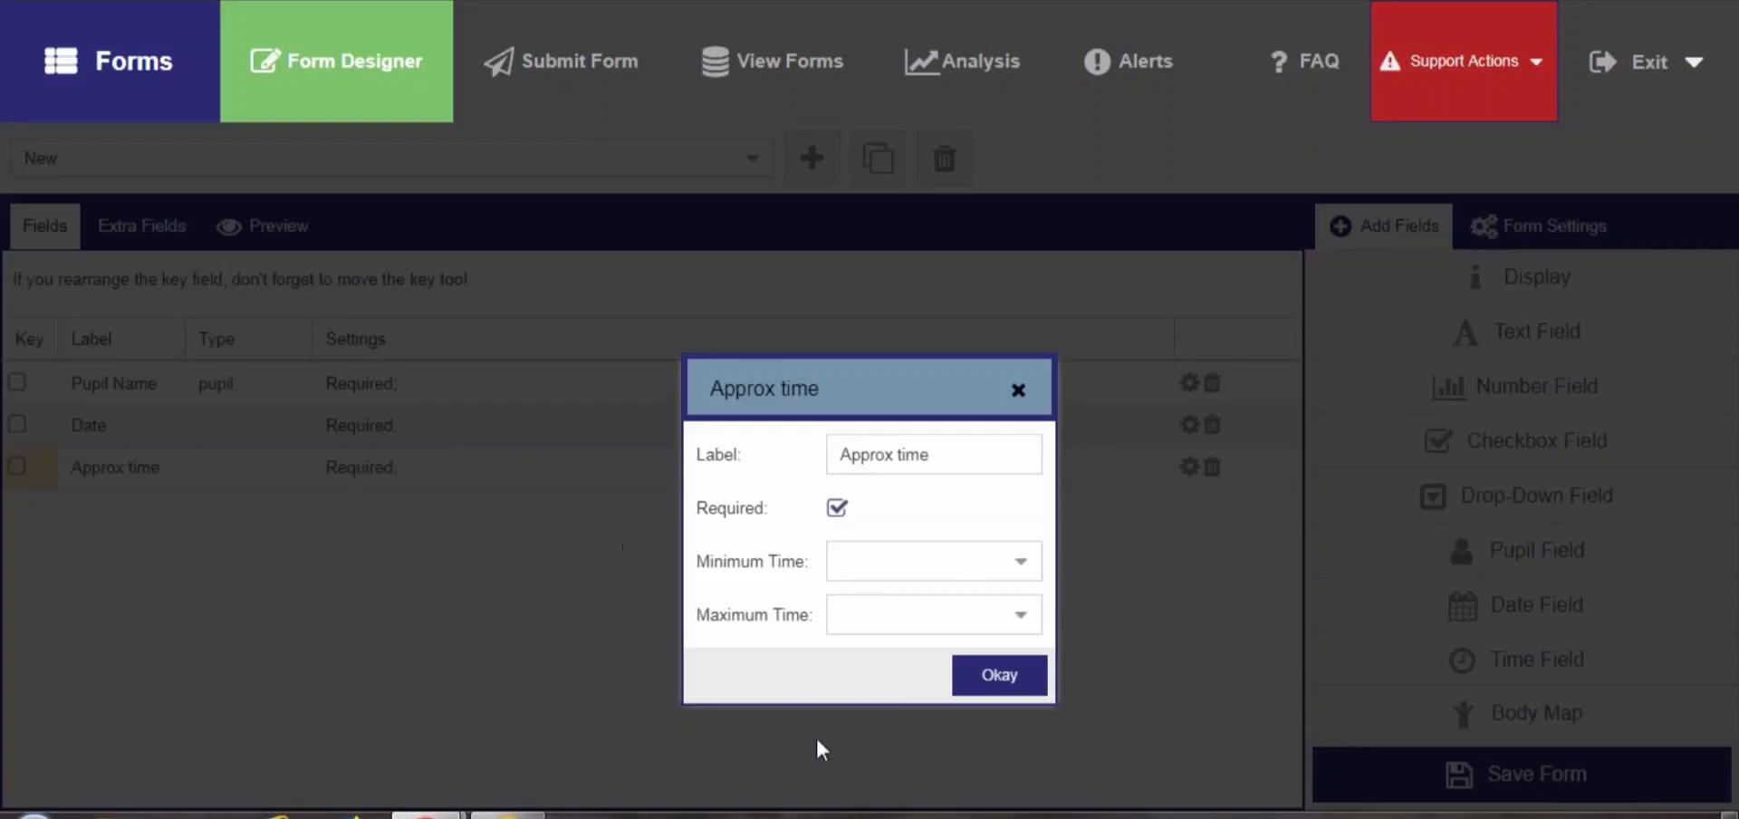
{"action": "left_click", "coordinate": [1002, 686]}
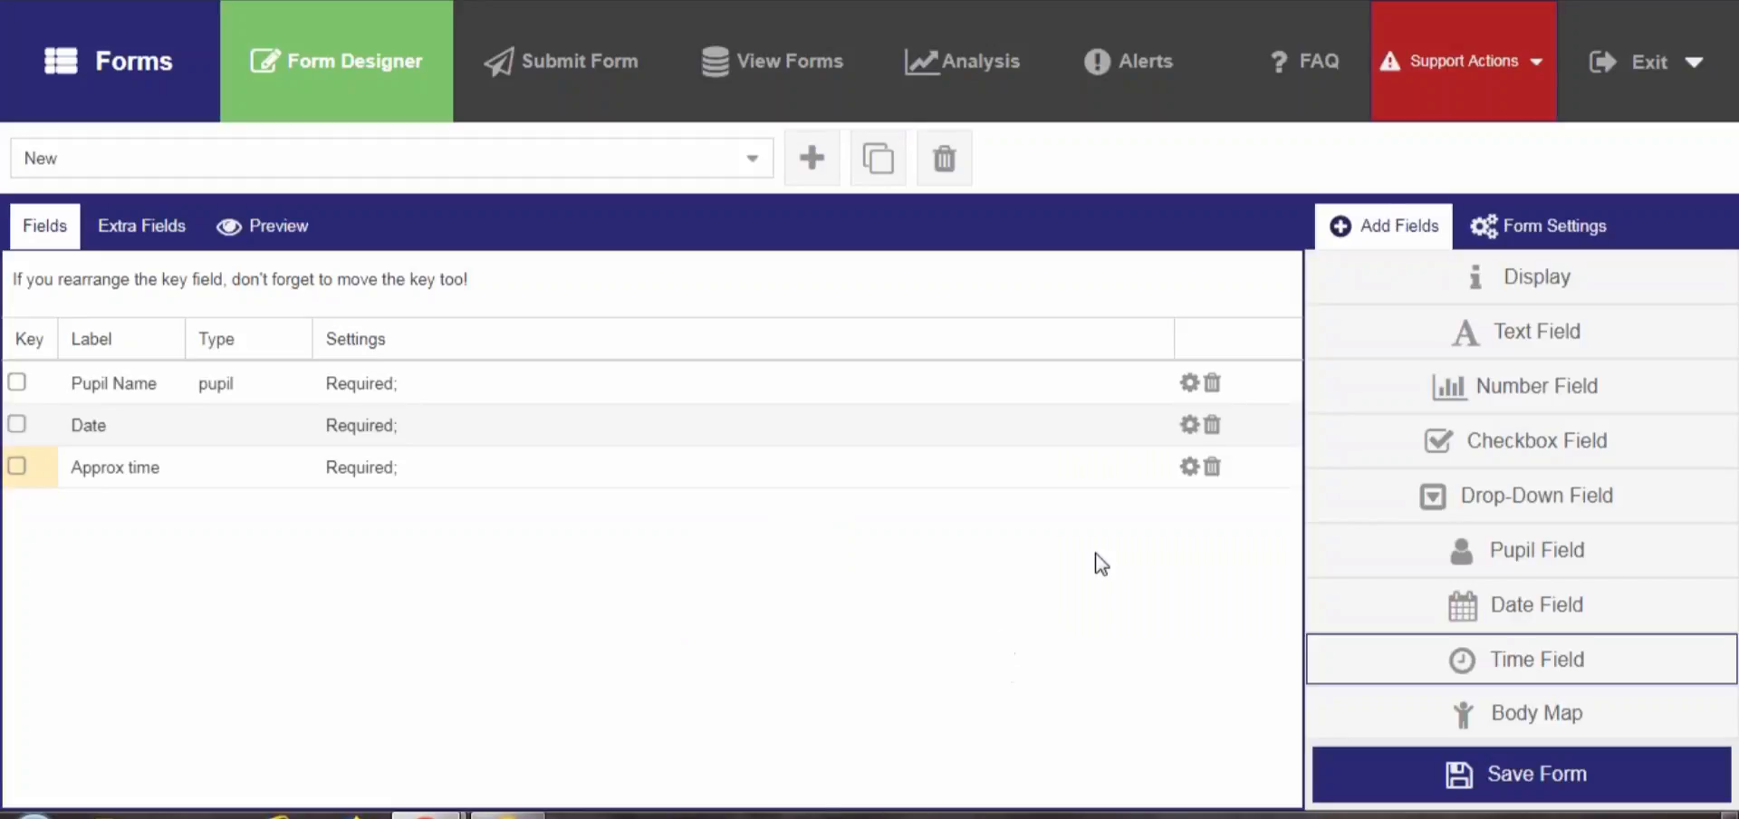
Add a required text field labelled Nature of the Accident with a large text area
{"action": "left_click", "coordinate": [1530, 339]}
{"action": "double_click", "coordinate": [997, 458]}
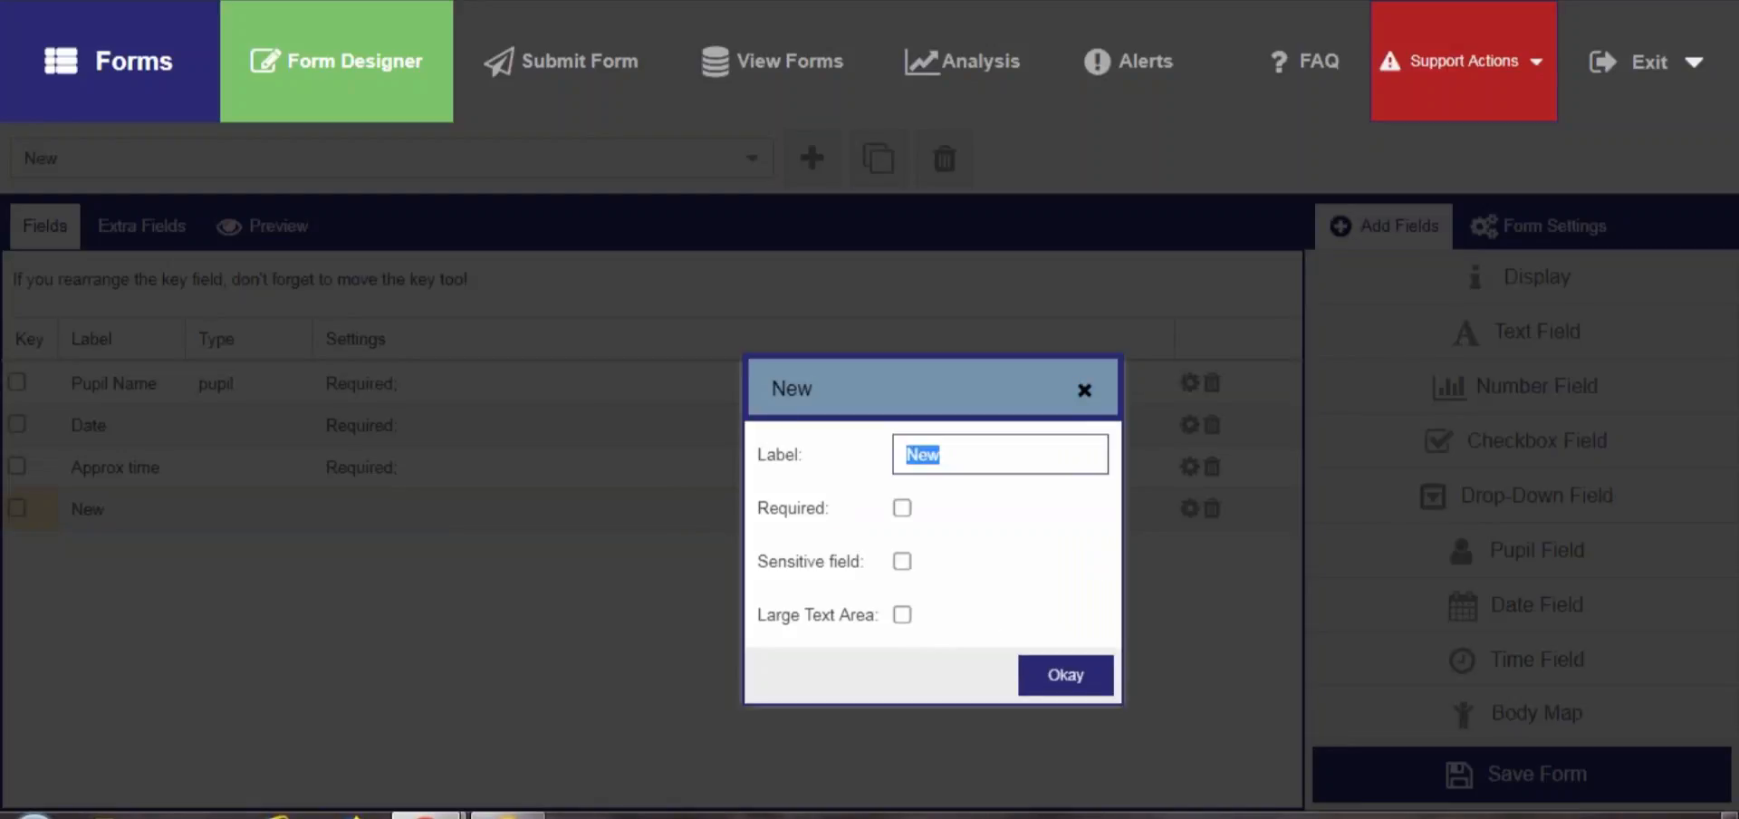
{"action": "type", "text": "Nature of the Ac"}
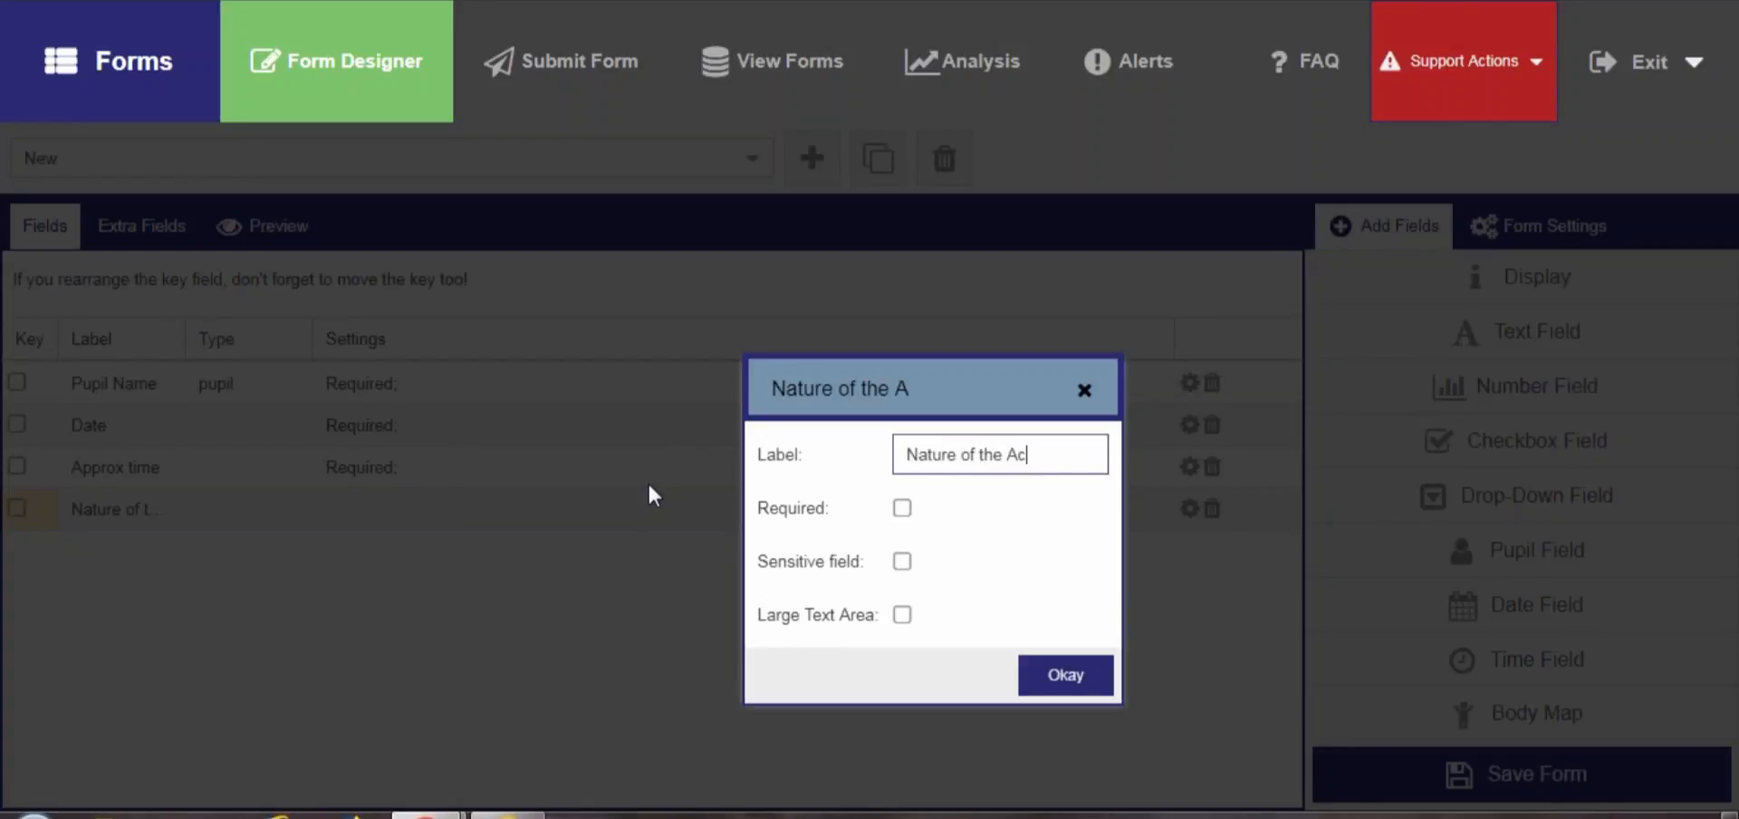
{"action": "type", "text": "cident"}
{"action": "left_click", "coordinate": [902, 508]}
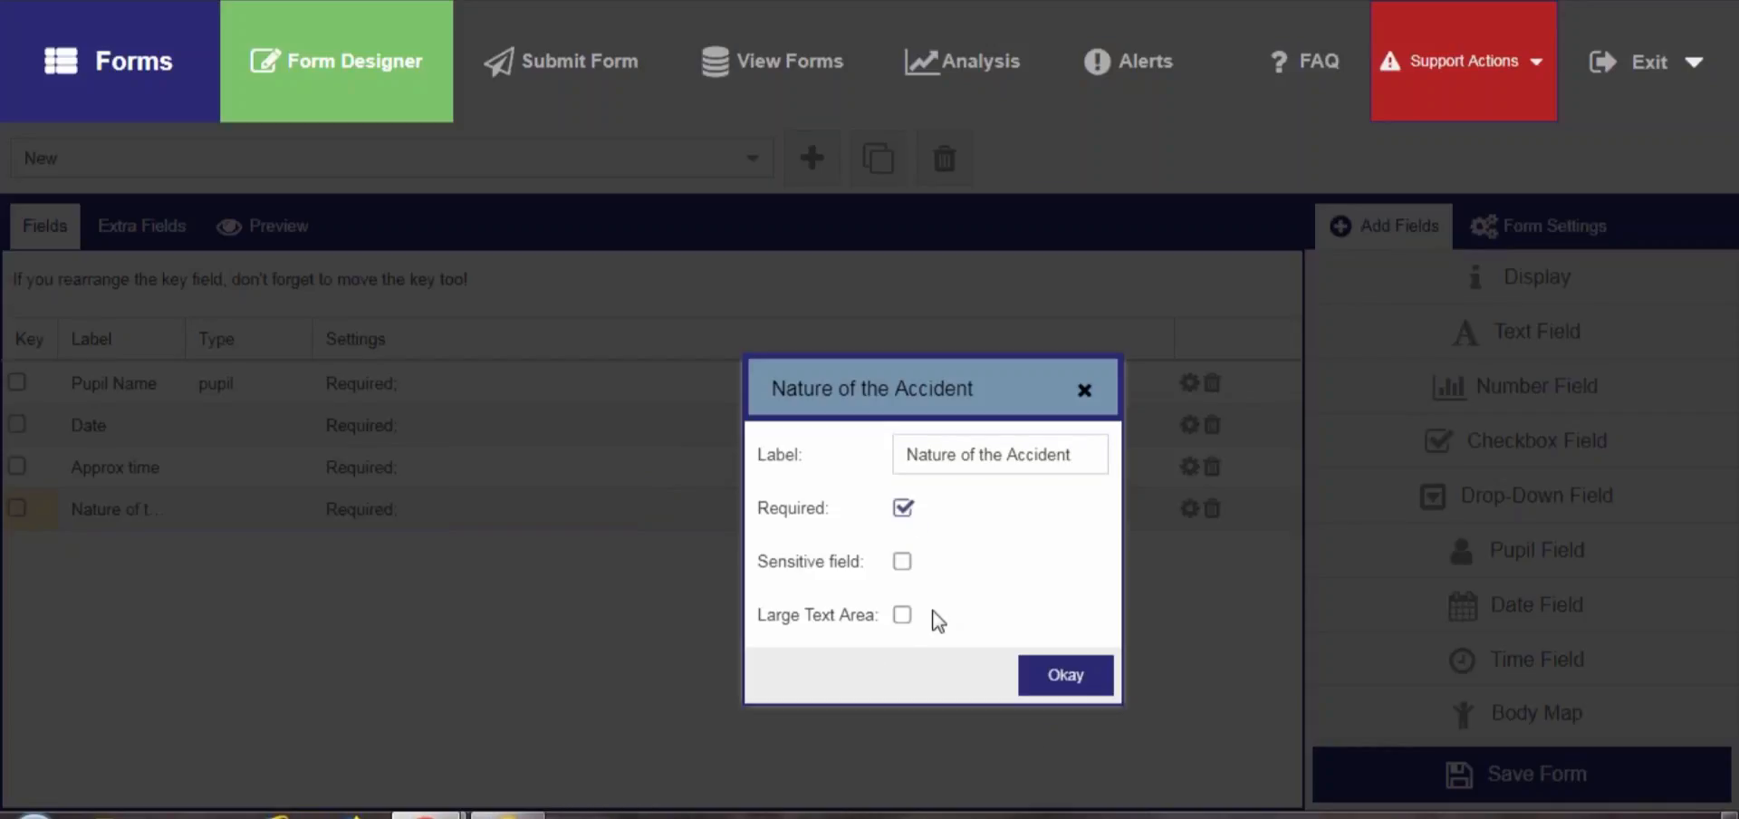
{"action": "left_click", "coordinate": [901, 615]}
{"action": "left_click", "coordinate": [1074, 681]}
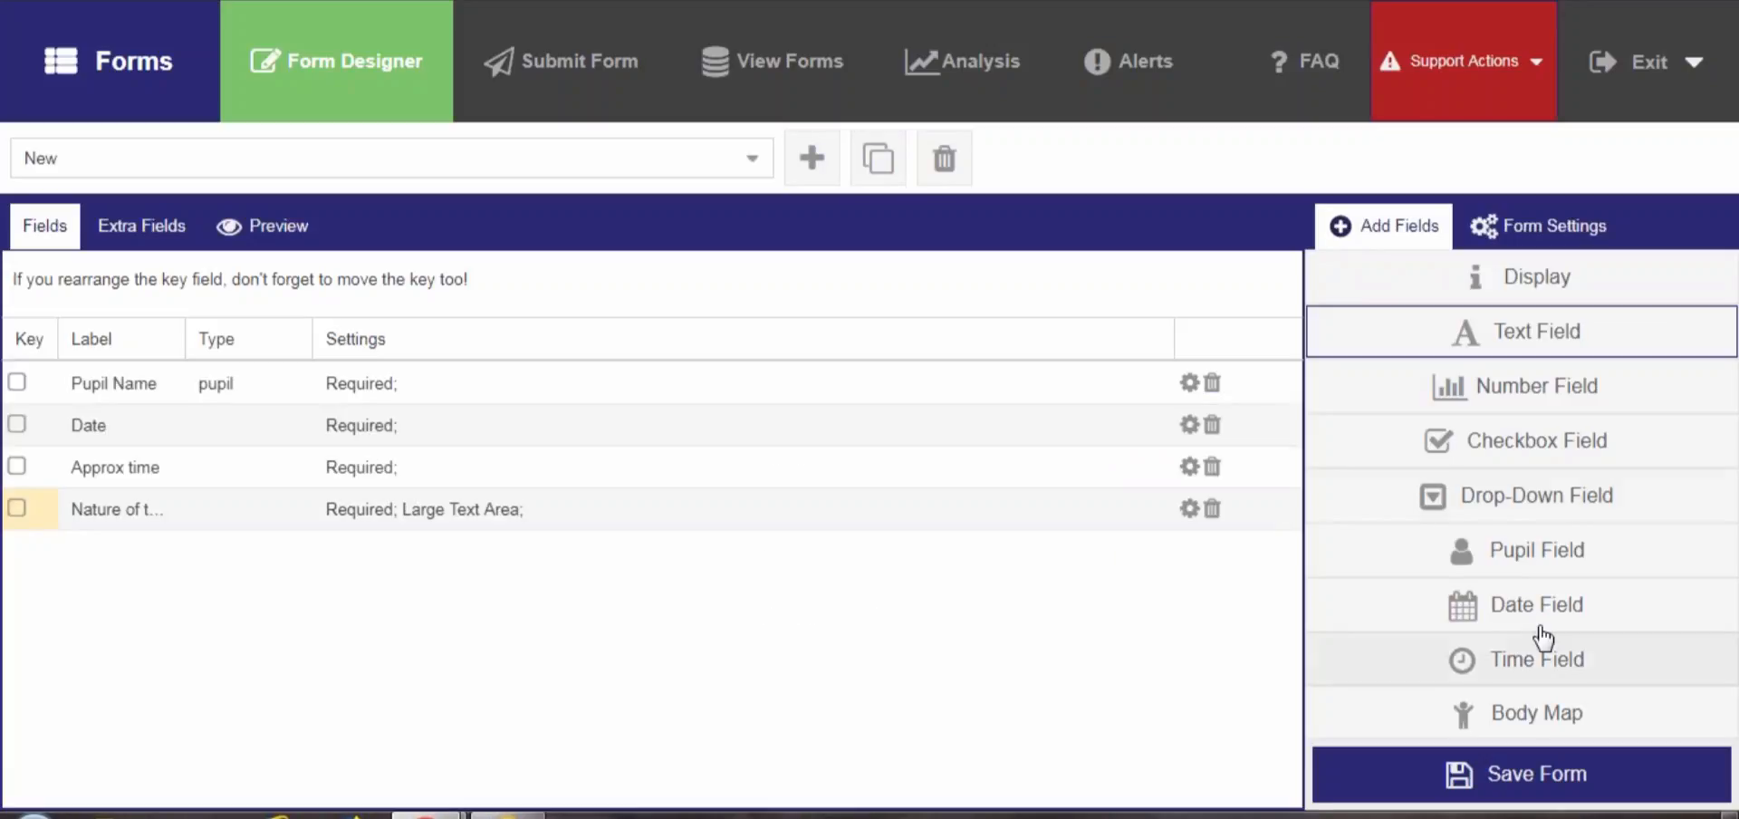
Add a drop-down field labelled Was medical attention required and make it required
{"action": "left_click", "coordinate": [1539, 498]}
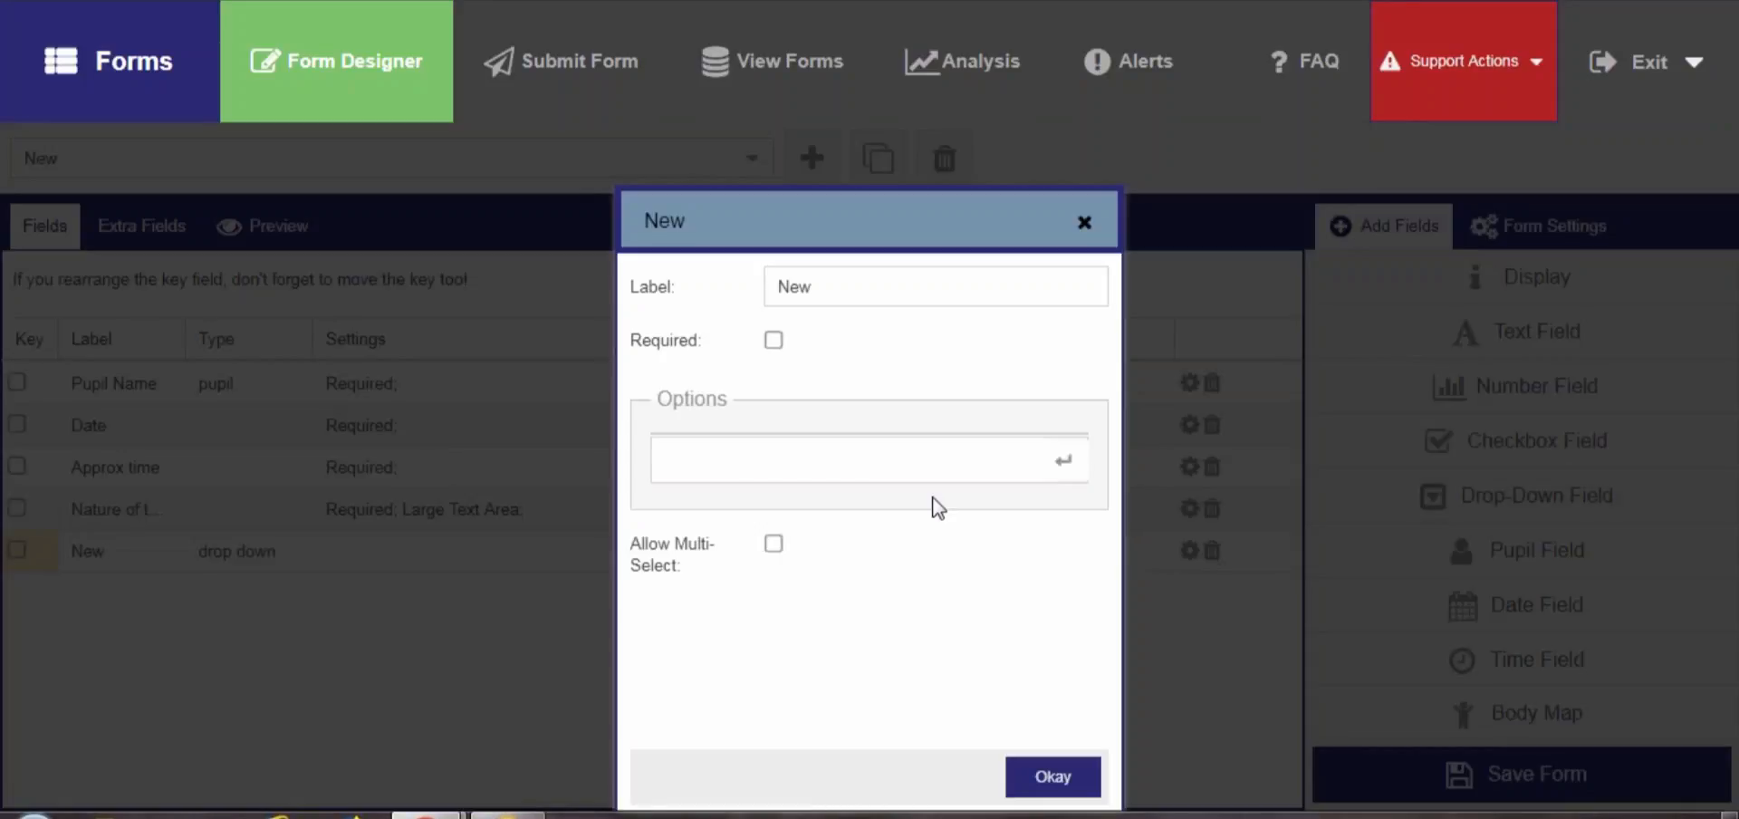
{"action": "left_click", "coordinate": [737, 290]}
{"action": "key", "text": "ctrl+a"}
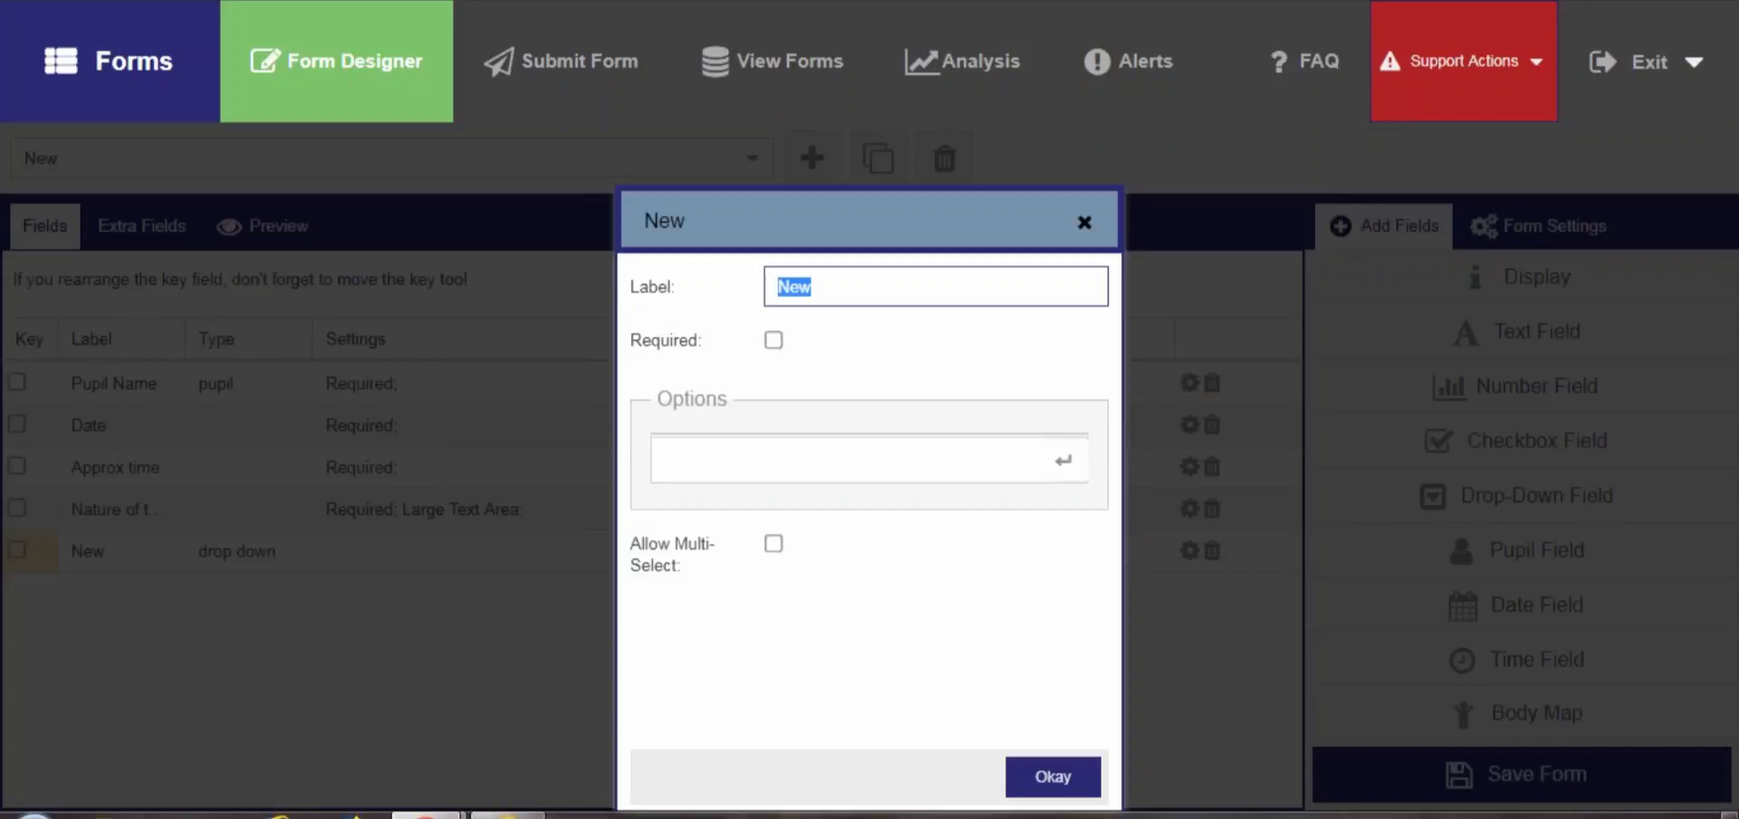
{"action": "type", "text": "Did medical attention"}
{"action": "key", "text": "ctrl+Left"}
{"action": "key", "text": "ctrl+Left"}
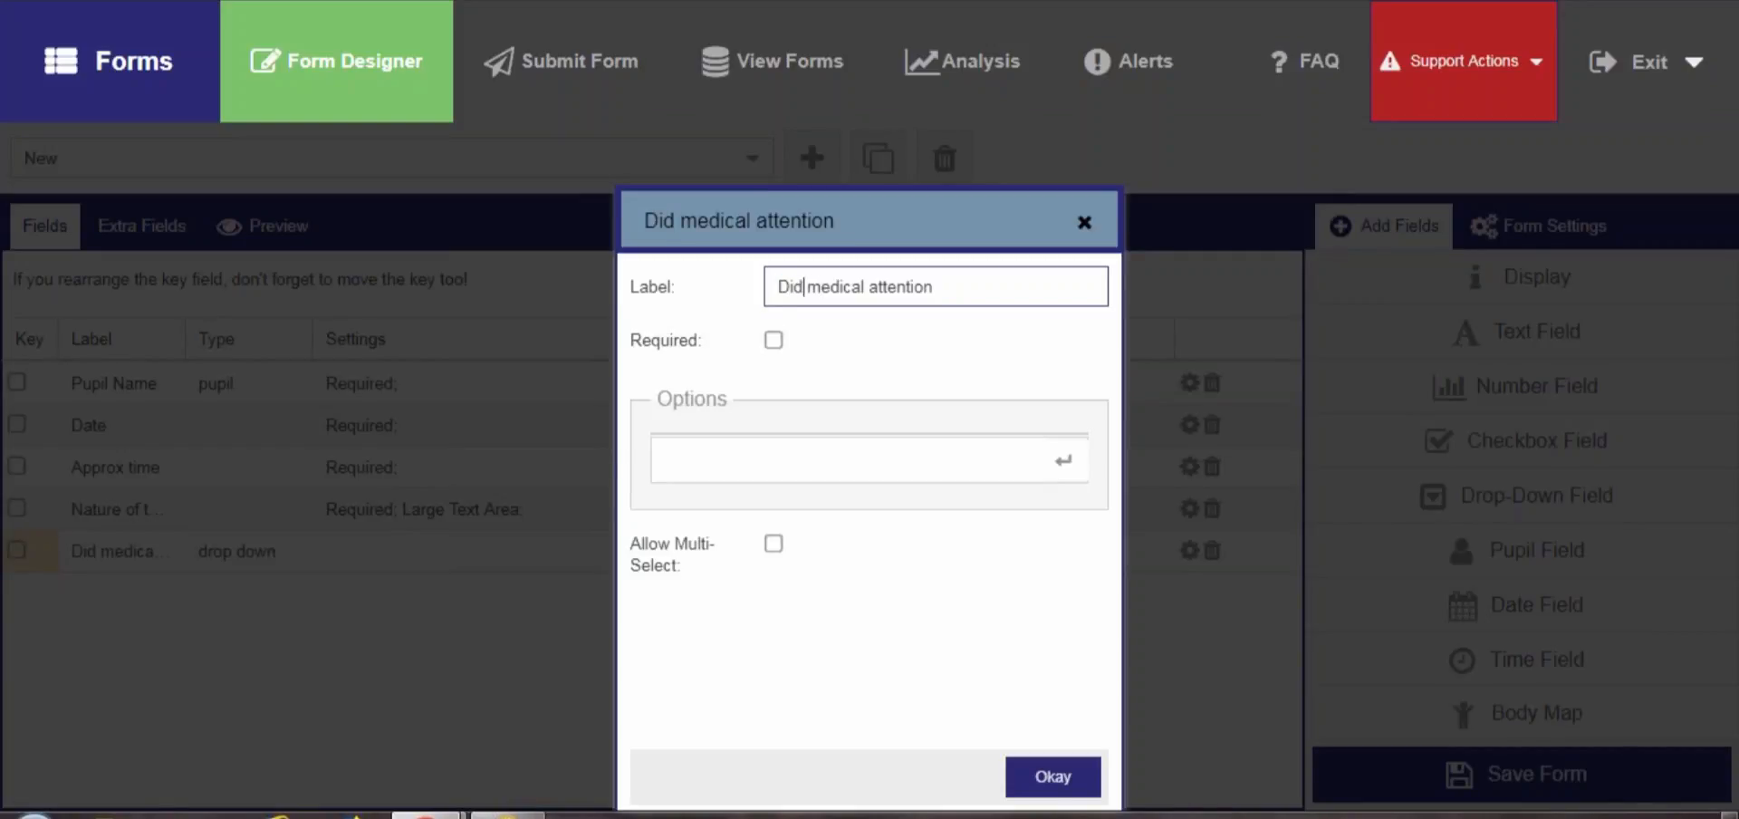
{"action": "key", "text": "BackSpace"}
{"action": "key", "text": "BackSpace"}
{"action": "key", "text": "BackSpace"}
{"action": "key", "text": "BackSpace"}
{"action": "type", "text": "Was"}
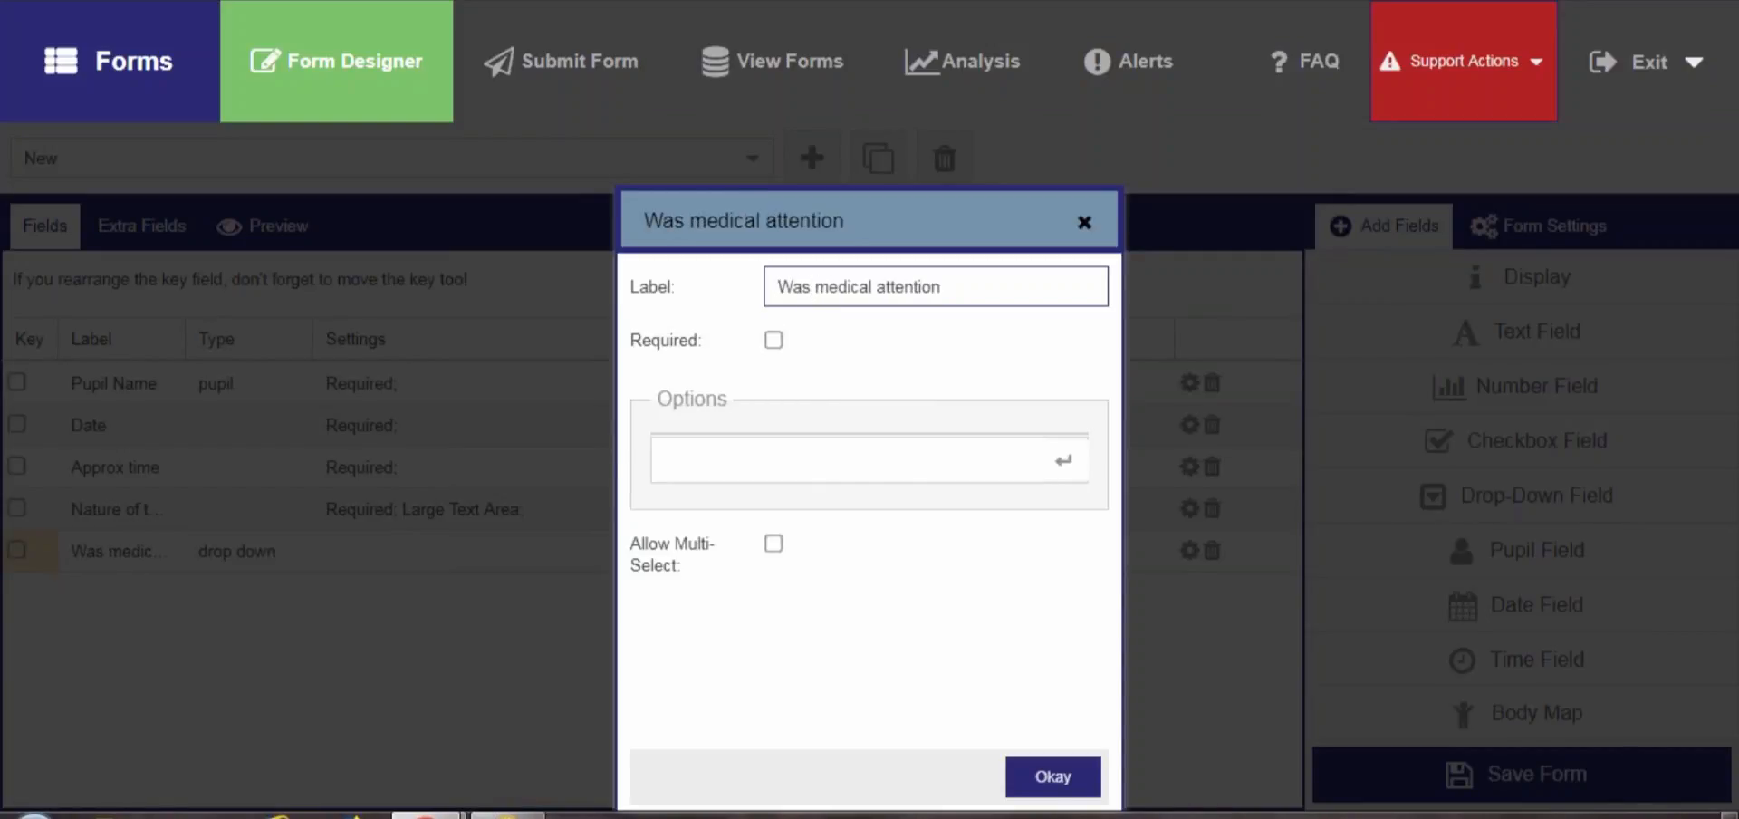
{"action": "key", "text": "Right"}
{"action": "key", "text": "Right"}
{"action": "key", "text": "Right"}
{"action": "key", "text": "Right"}
{"action": "key", "text": "Right"}
{"action": "key", "text": "Right"}
{"action": "key", "text": "Right"}
{"action": "key", "text": "Right"}
{"action": "key", "text": "Right"}
{"action": "key", "text": "Right"}
{"action": "key", "text": "Right"}
{"action": "key", "text": "Right"}
{"action": "key", "text": "Right"}
{"action": "key", "text": "Right"}
{"action": "key", "text": "Right"}
{"action": "key", "text": "Right"}
{"action": "key", "text": "Right"}
{"action": "type", "text": "requesr"}
{"action": "key", "text": "BackSpace"}
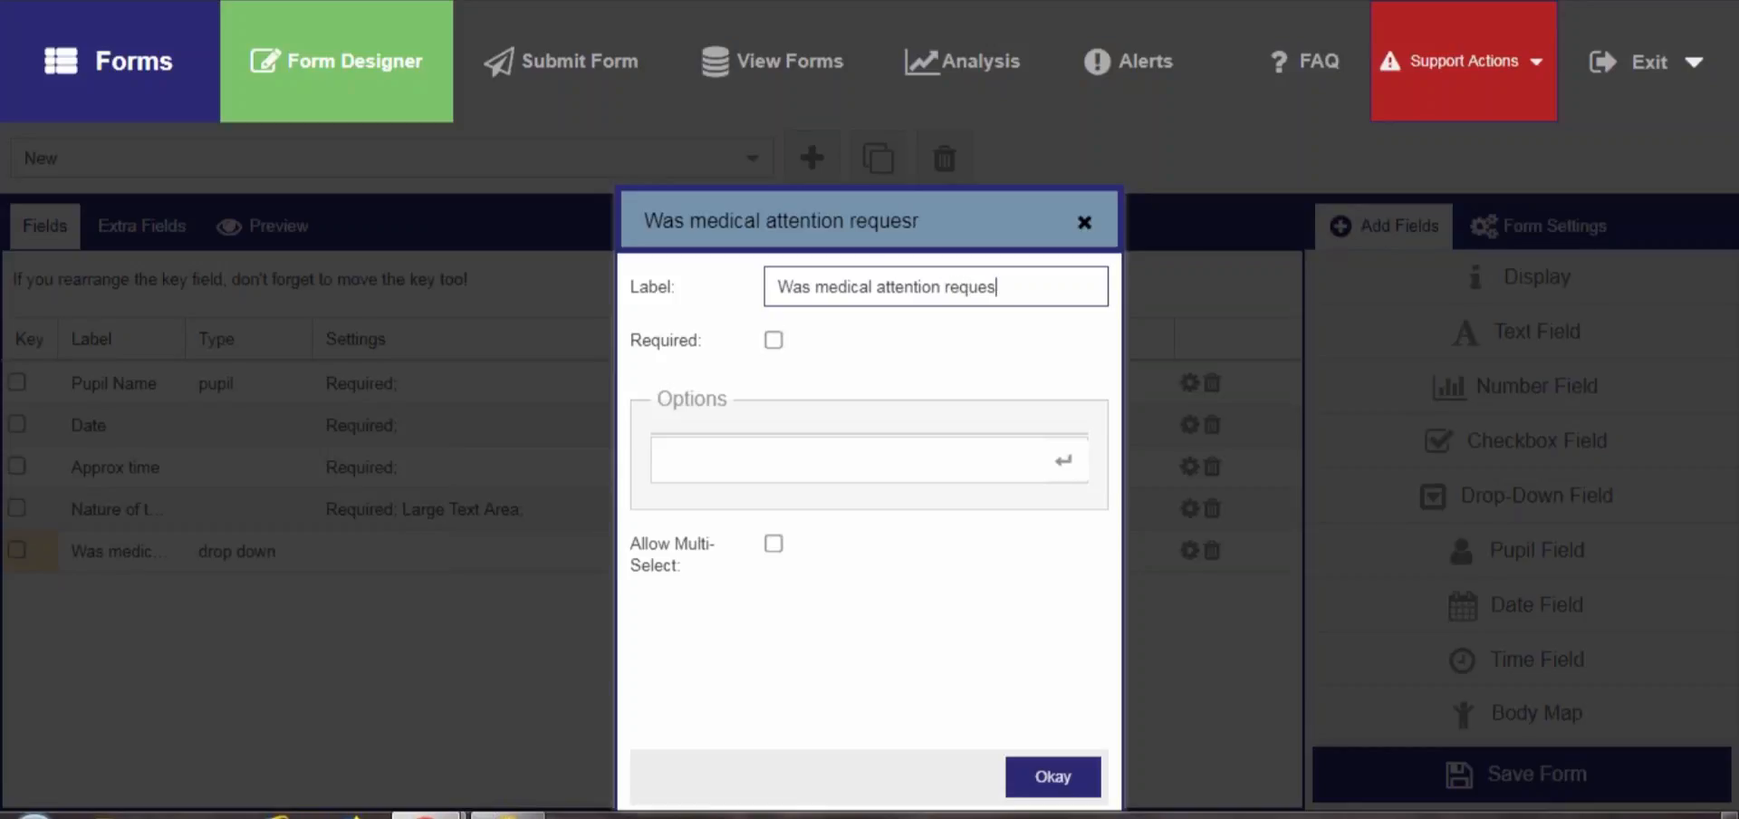
{"action": "key", "text": "BackSpace"}
{"action": "key", "text": "BackSpace"}
{"action": "type", "text": "ired"}
{"action": "left_click", "coordinate": [775, 342]}
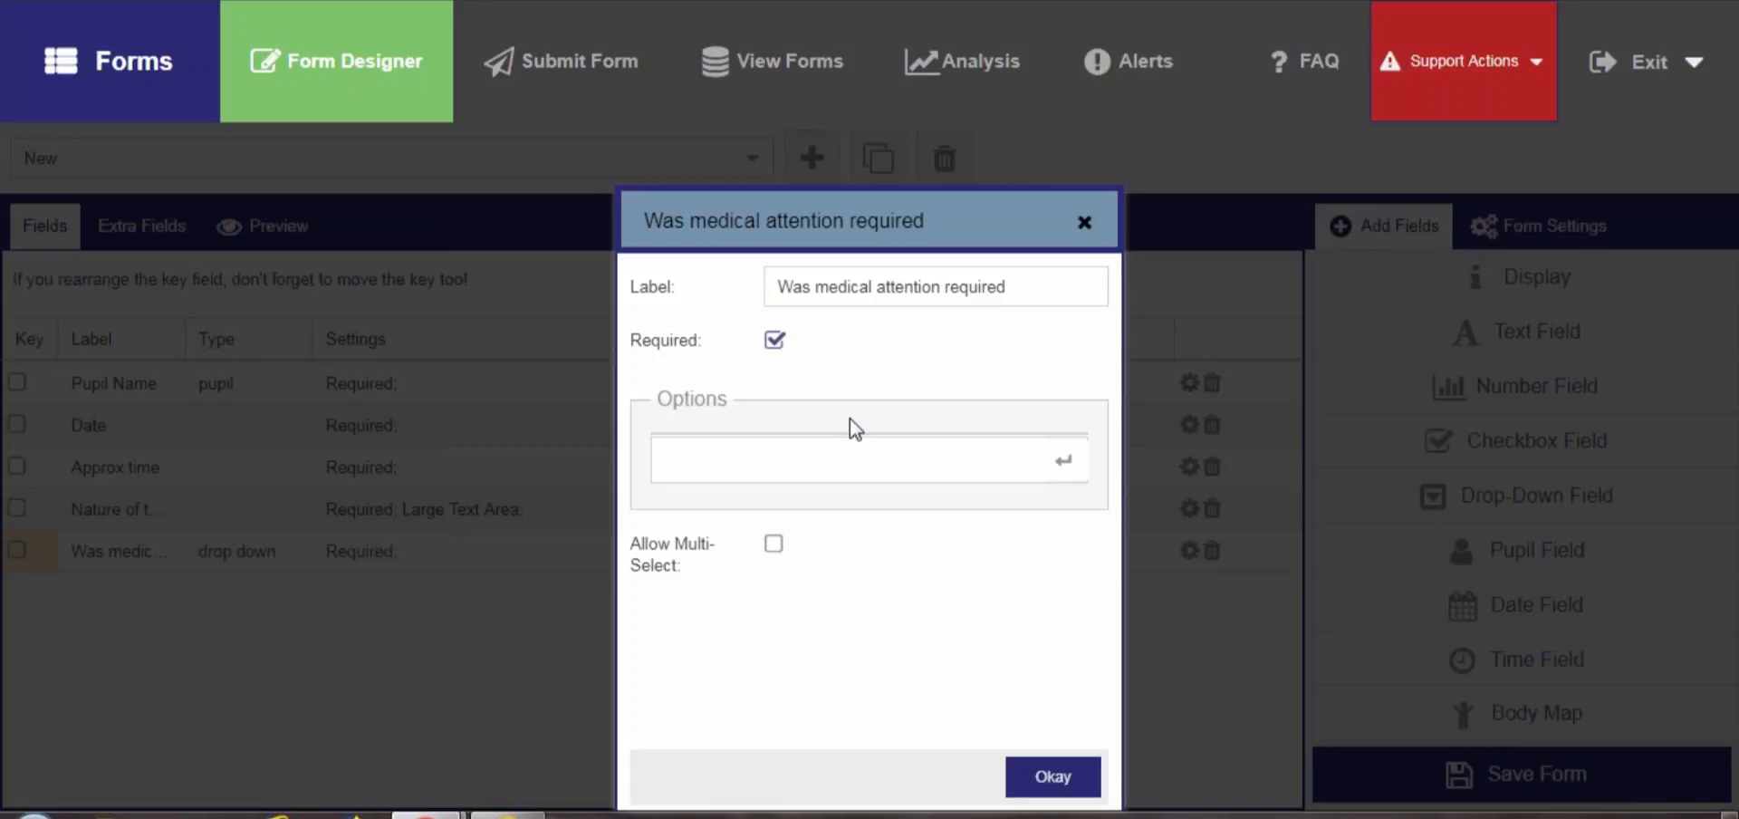
Give the medical attention drop-down the options Yes and No and confirm the field
{"action": "left_click", "coordinate": [941, 463]}
{"action": "type", "text": "Yes"}
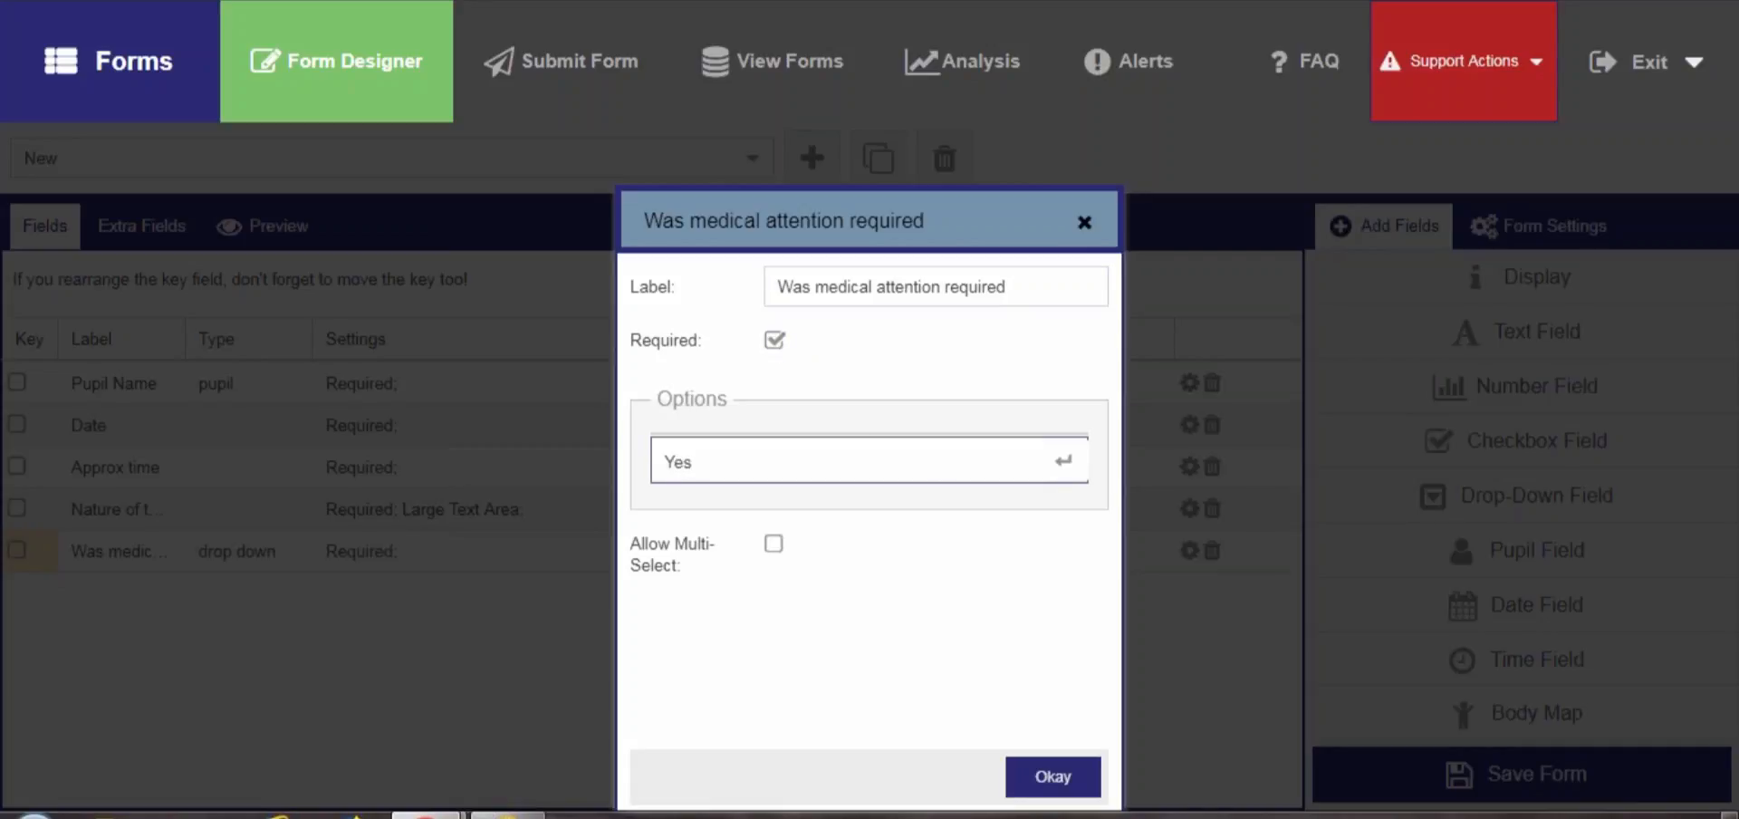
{"action": "key", "text": "Return"}
{"action": "type", "text": "NO"}
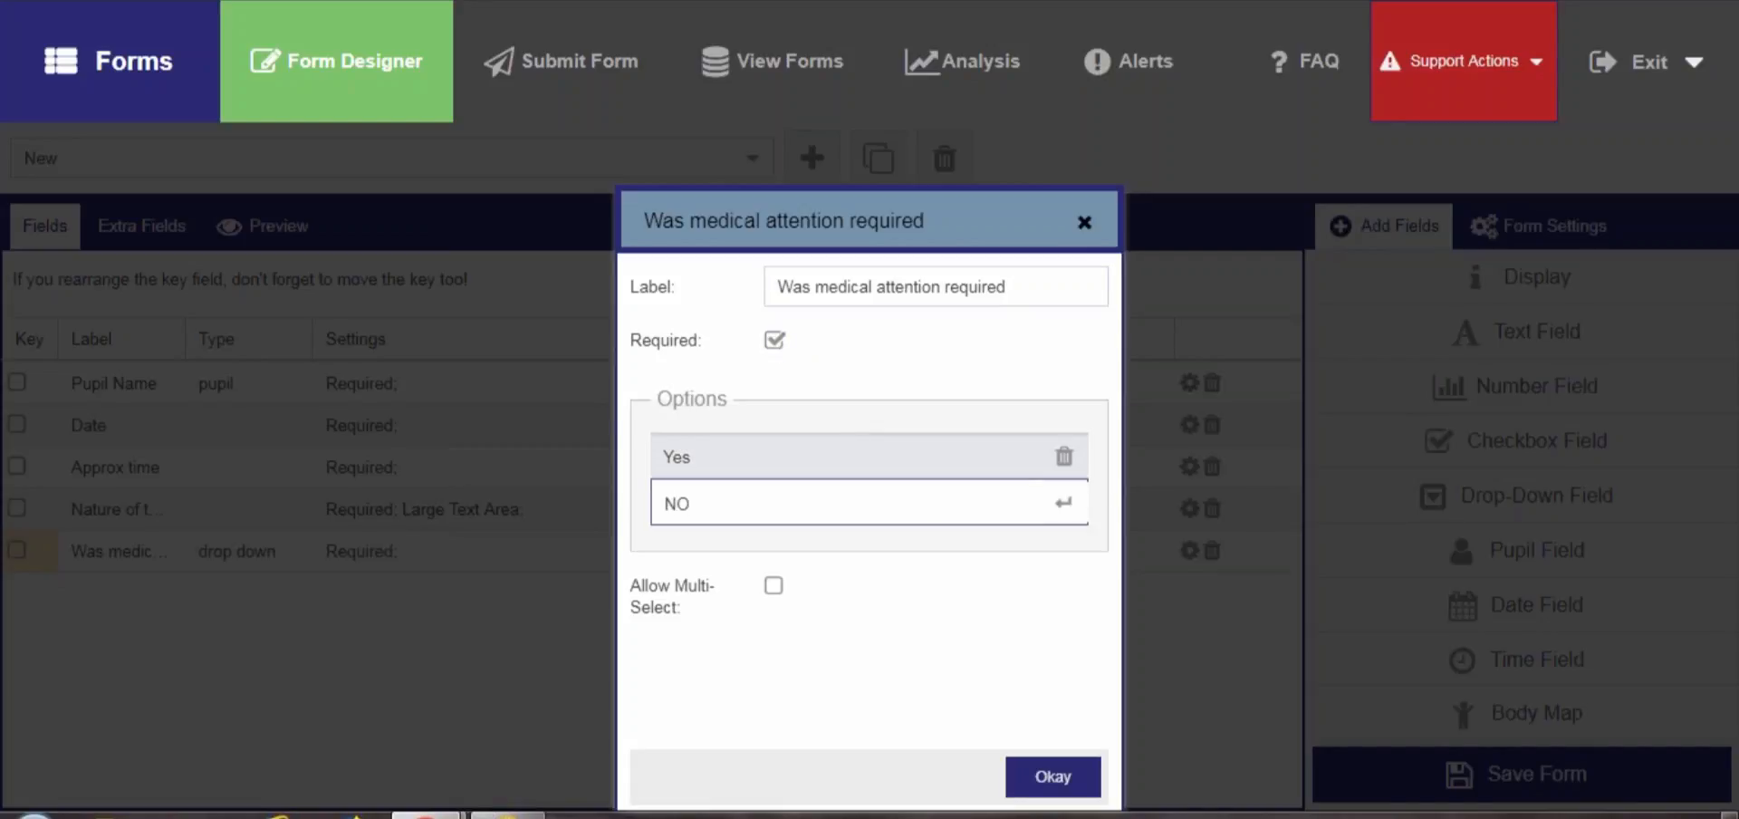
{"action": "key", "text": "BackSpace"}
{"action": "type", "text": "o"}
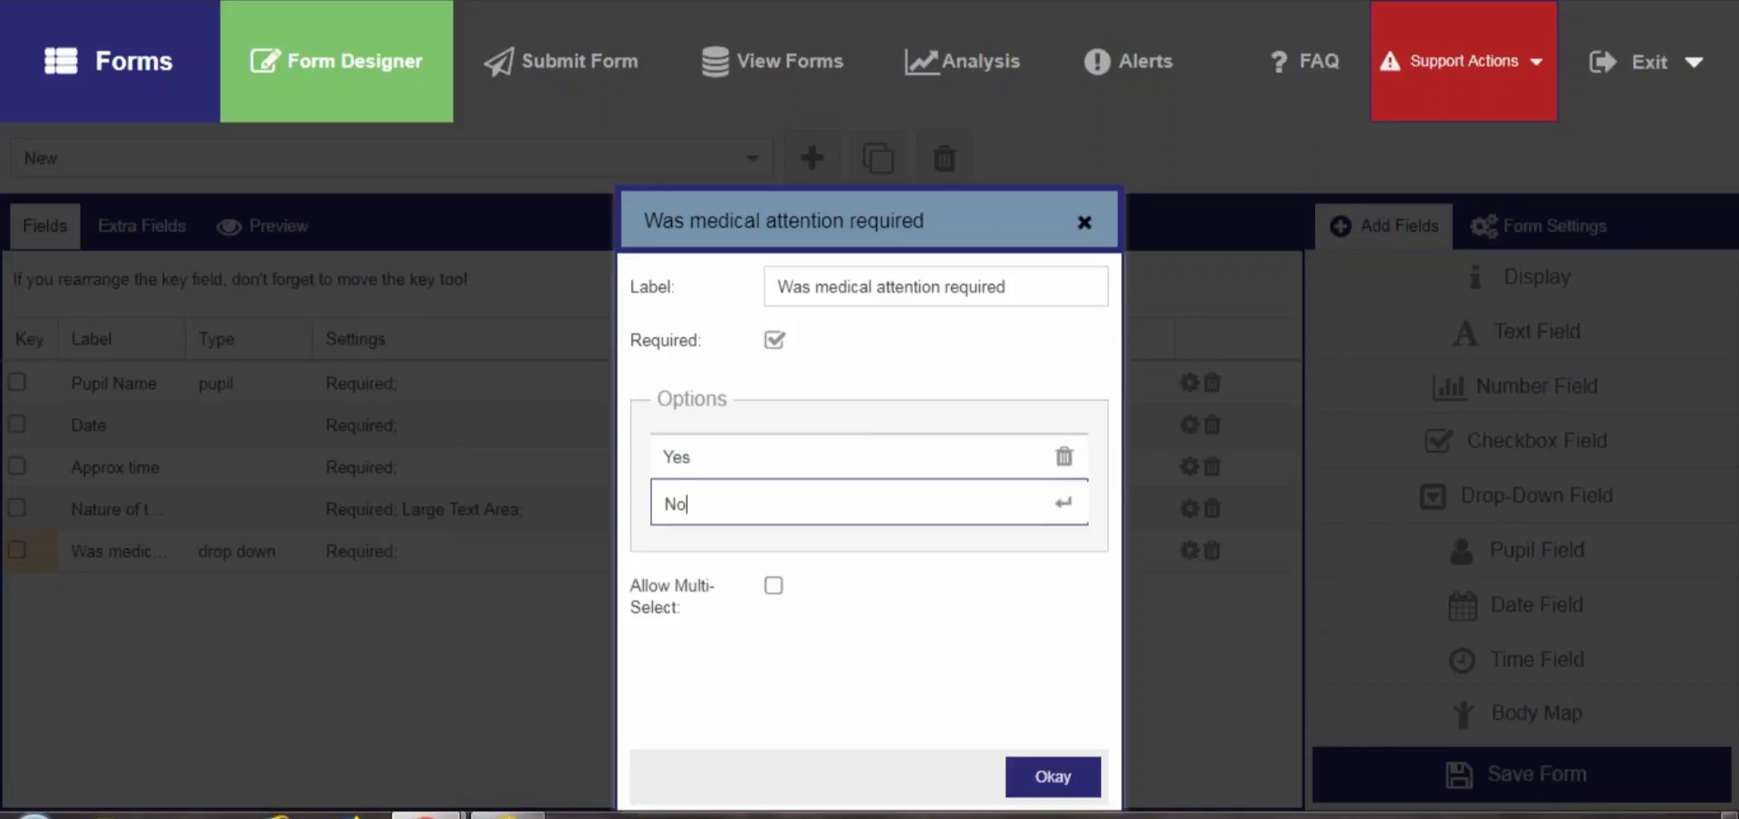
{"action": "key", "text": "Return"}
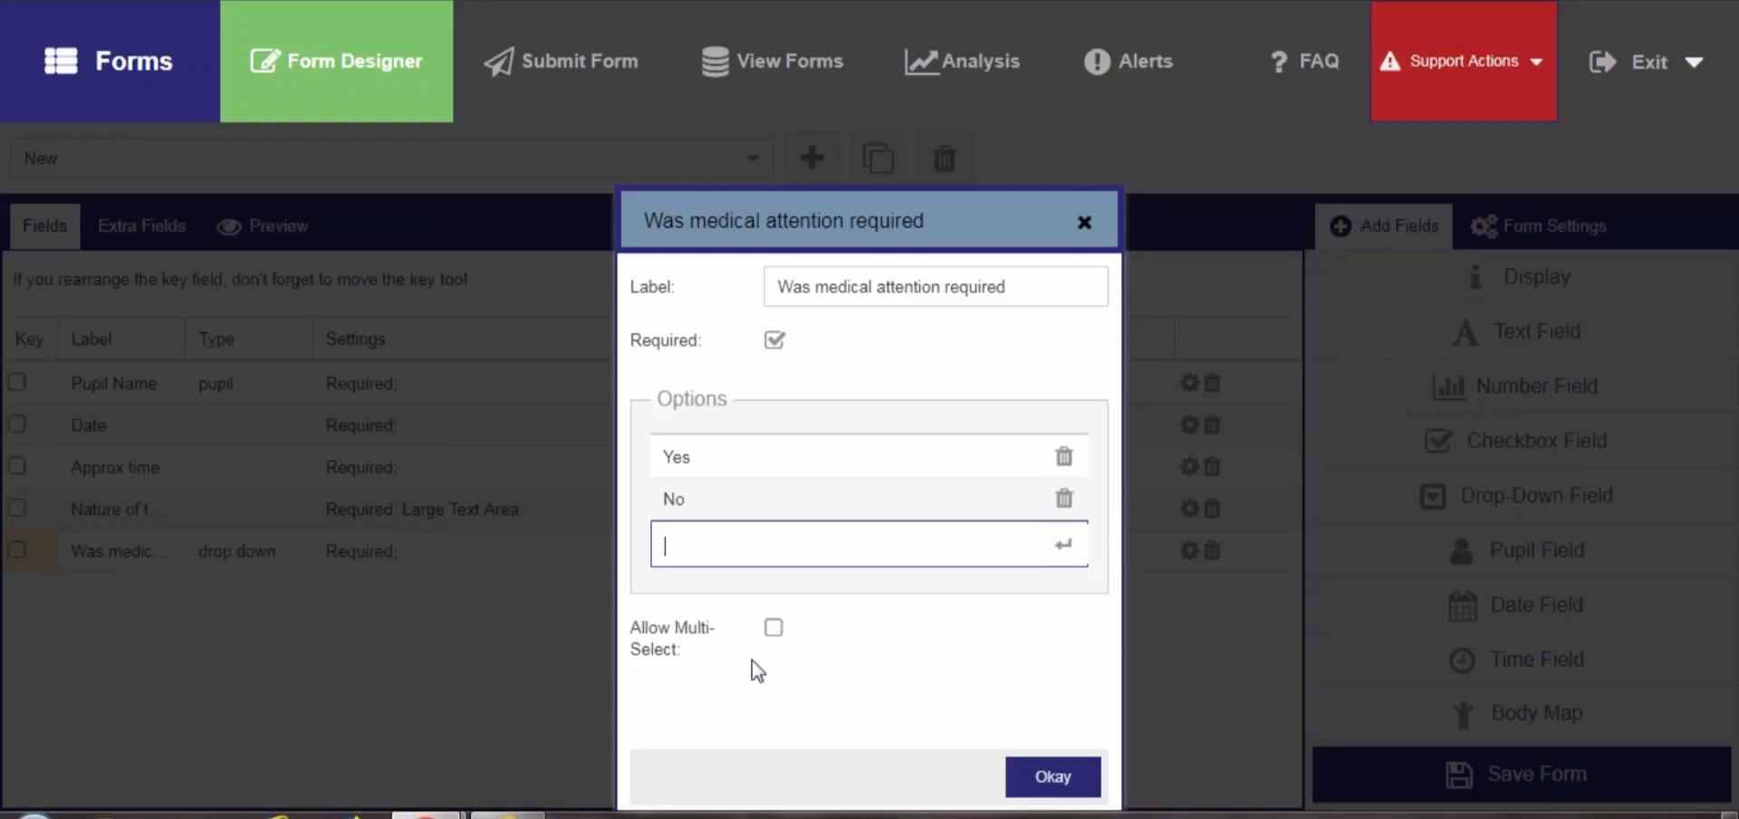
{"action": "left_click", "coordinate": [1057, 786]}
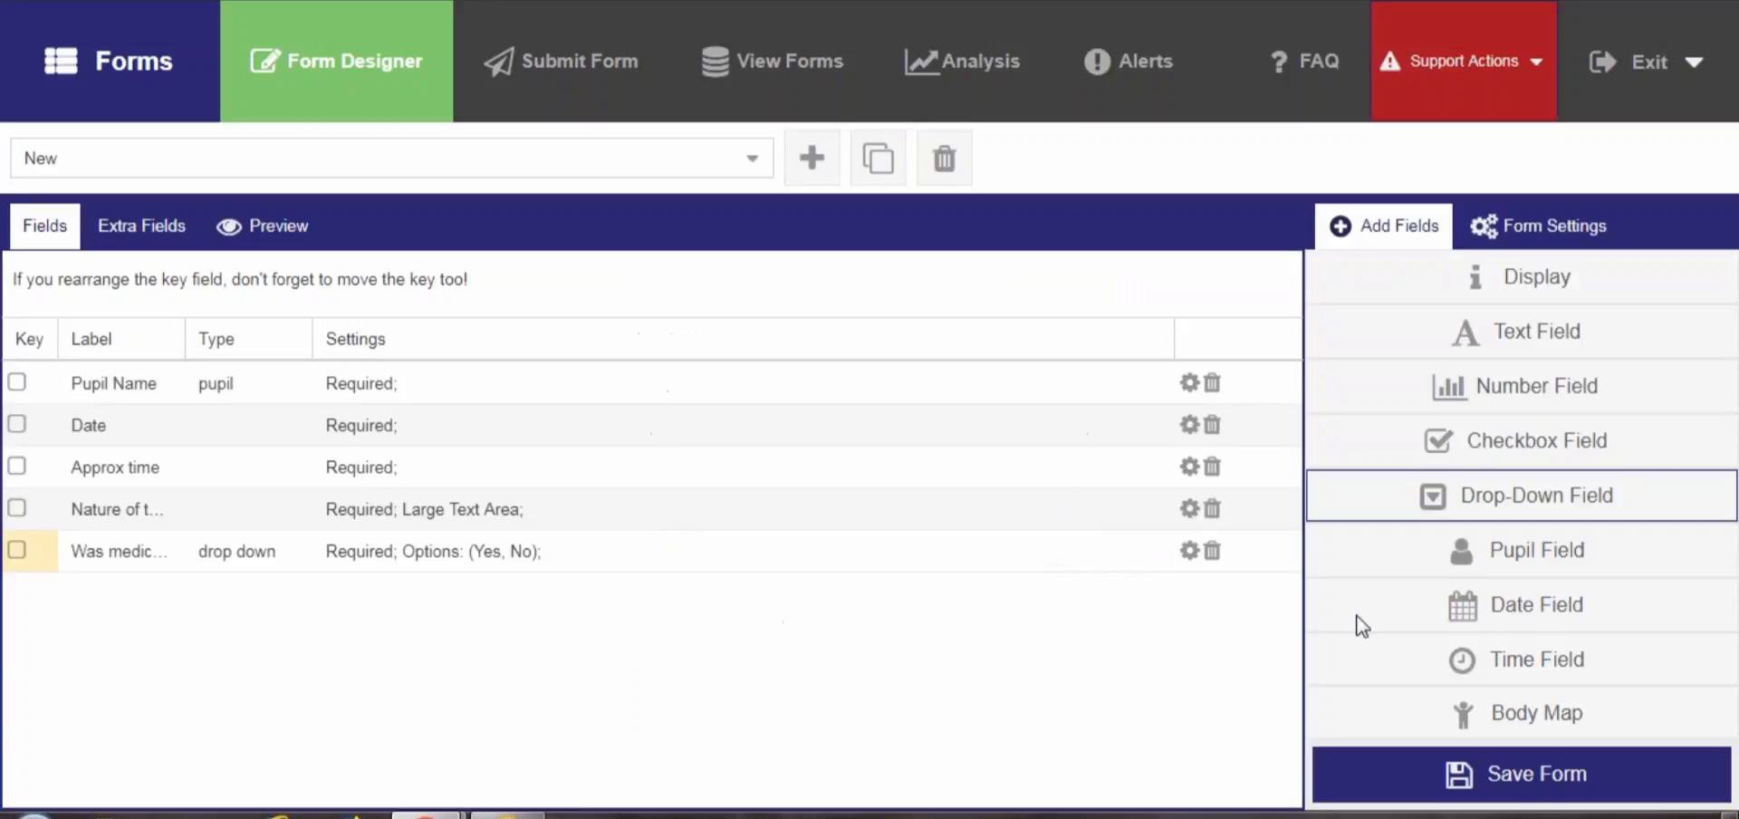
Add another drop-down field labelled Was Hospital attendance required? and make it required
{"action": "left_click", "coordinate": [1514, 507]}
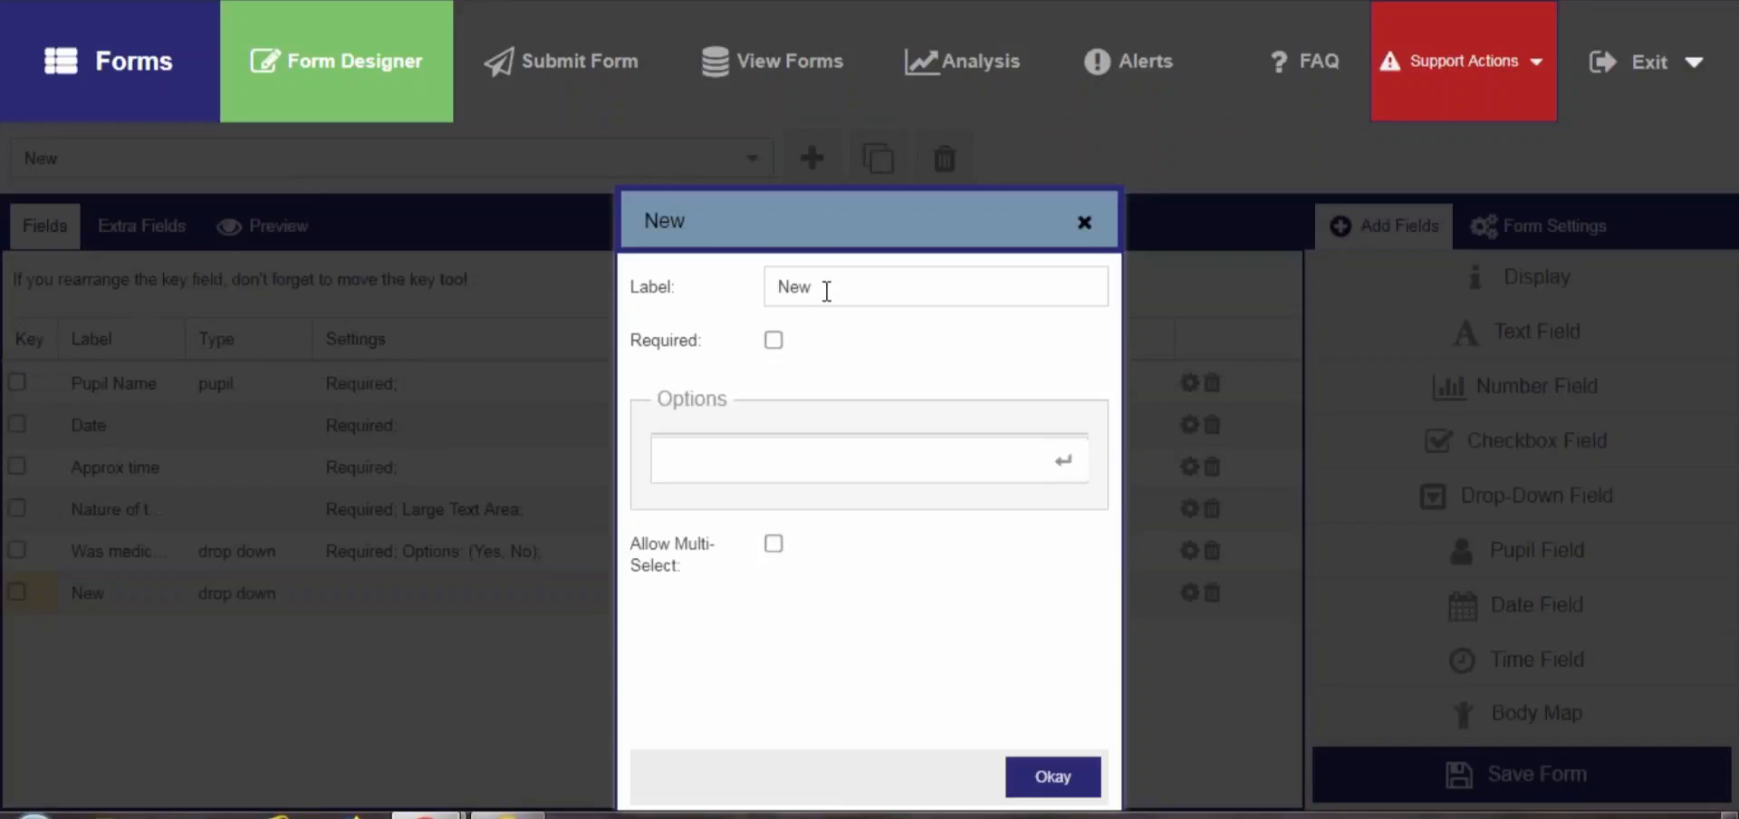
{"action": "double_click", "coordinate": [826, 289]}
{"action": "type", "text": "as "}
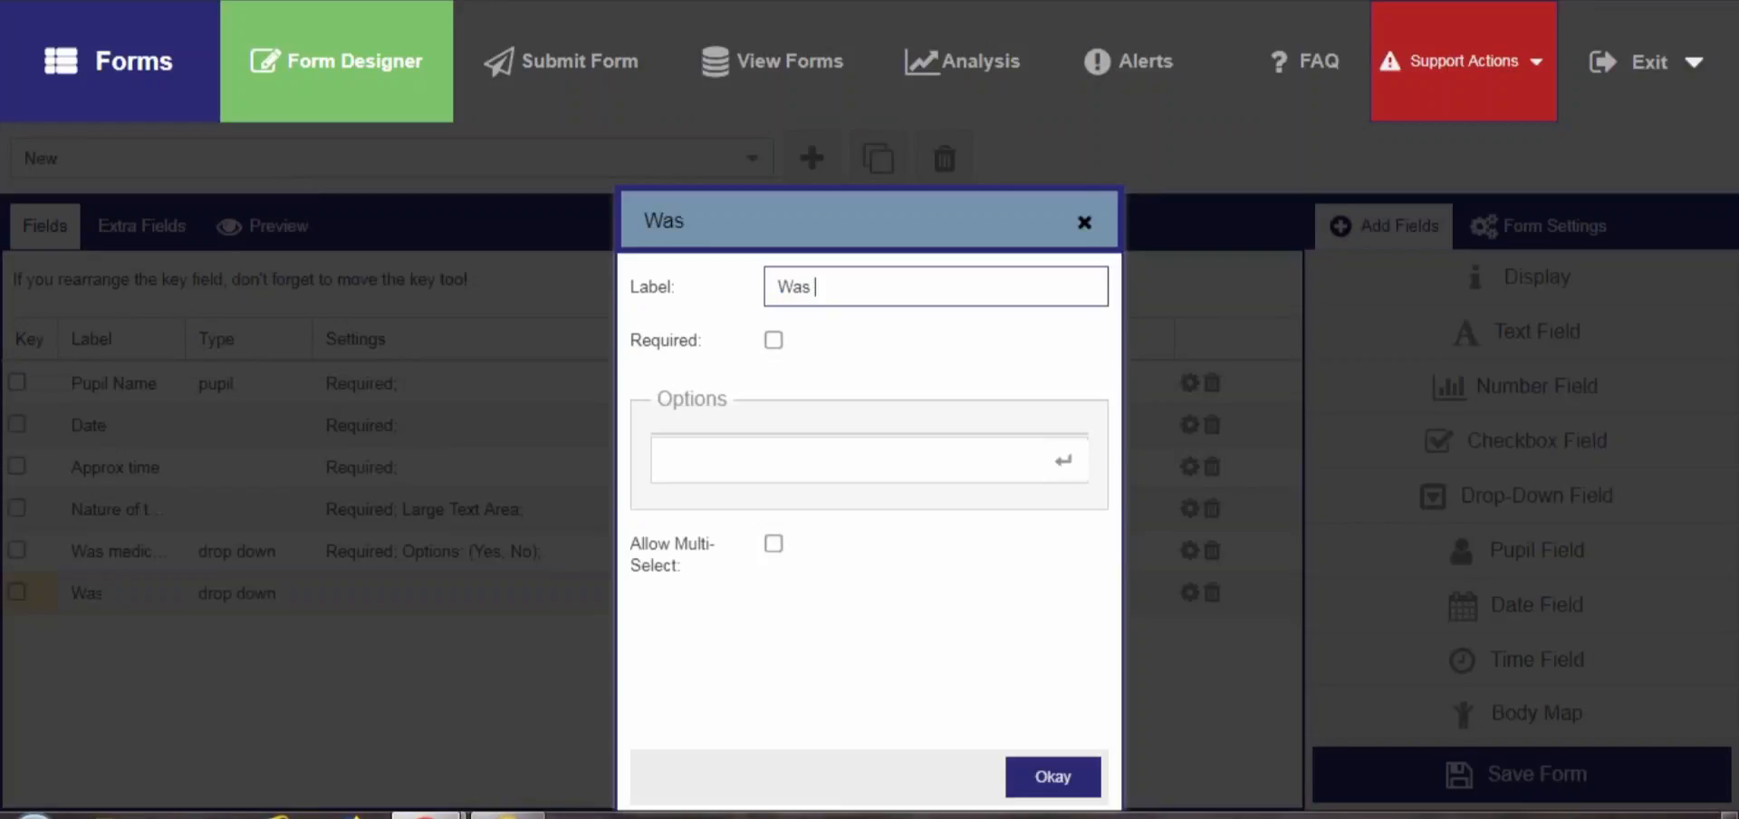
{"action": "type", "text": "Hospital attendance requir"}
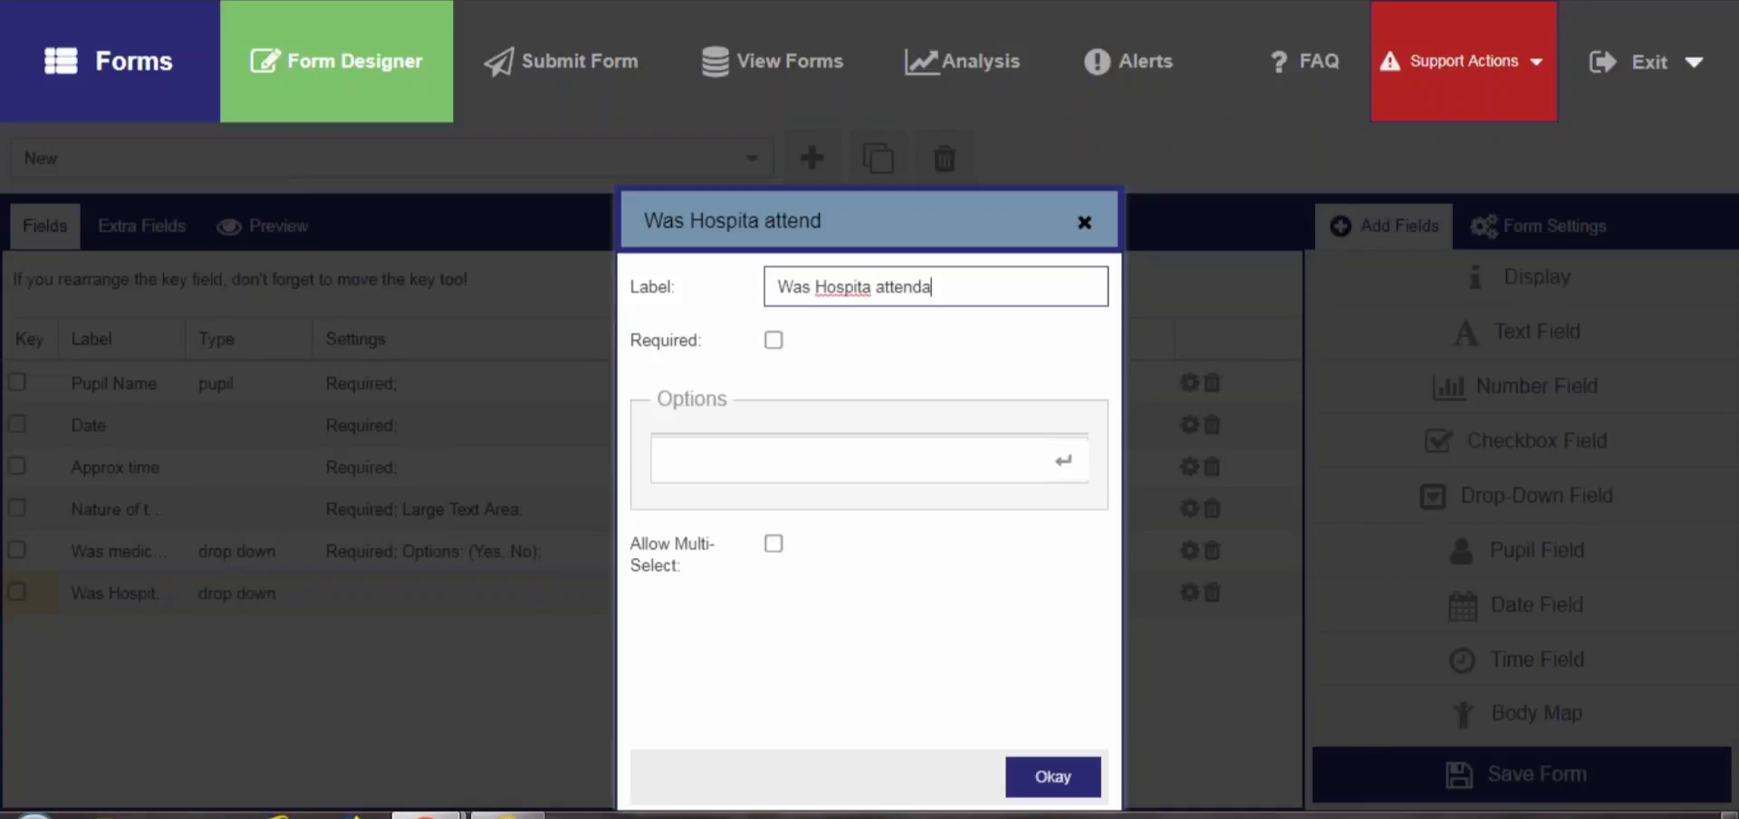
{"action": "type", "text": "ed"}
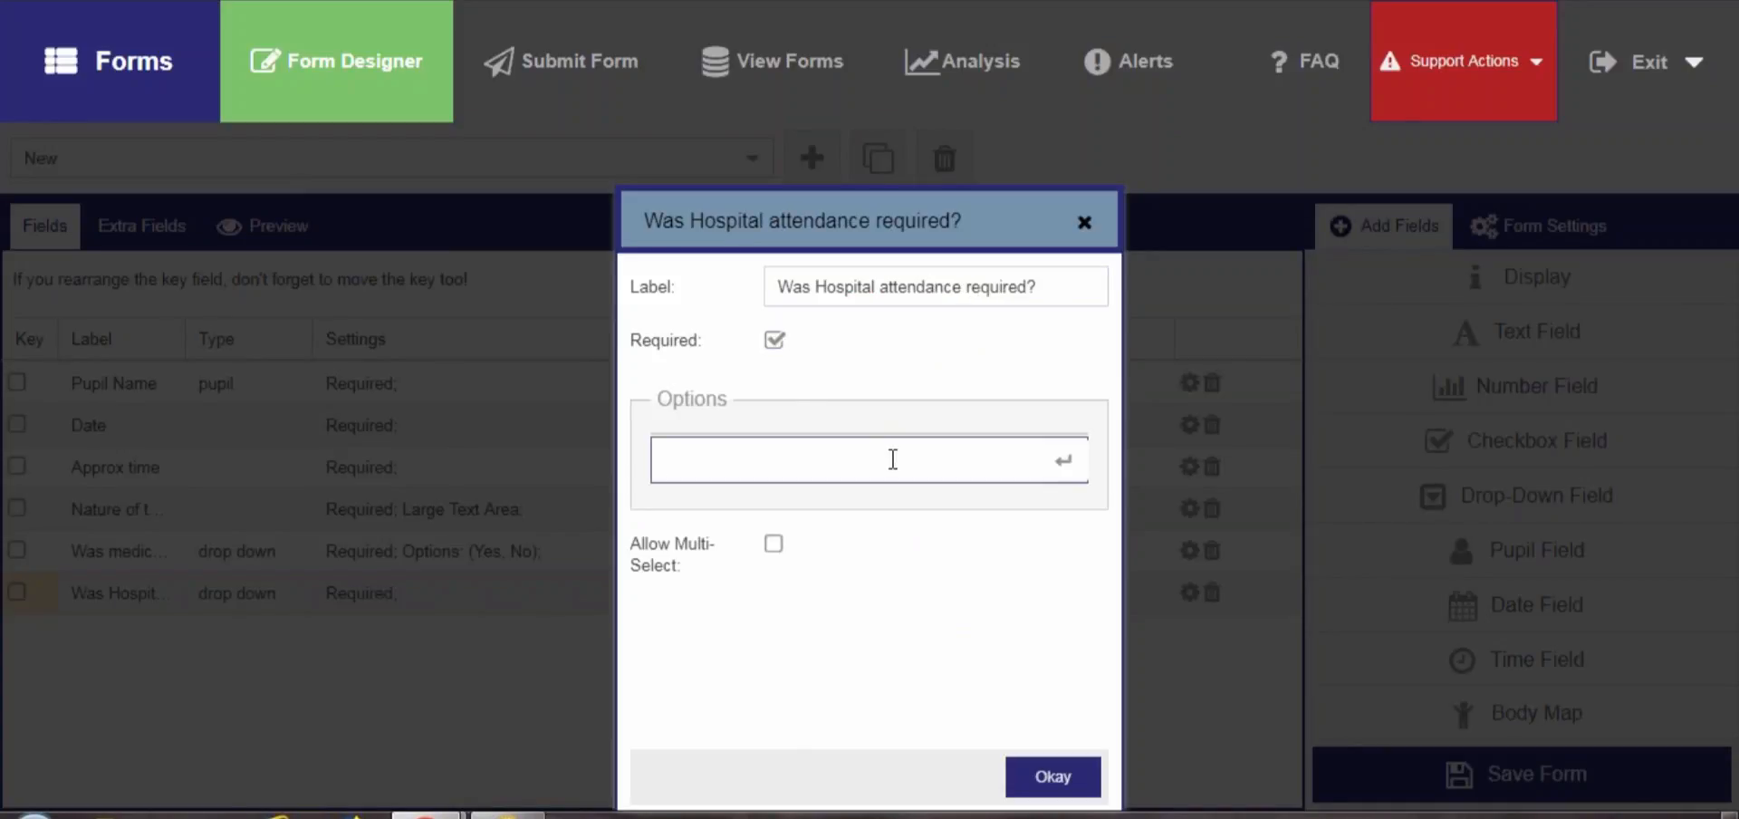
Add Yes as an option of the hospital attendance drop-down and confirm the field
{"action": "type", "text": "Yes"}
{"action": "key", "text": "Return"}
{"action": "type", "text": "No"}
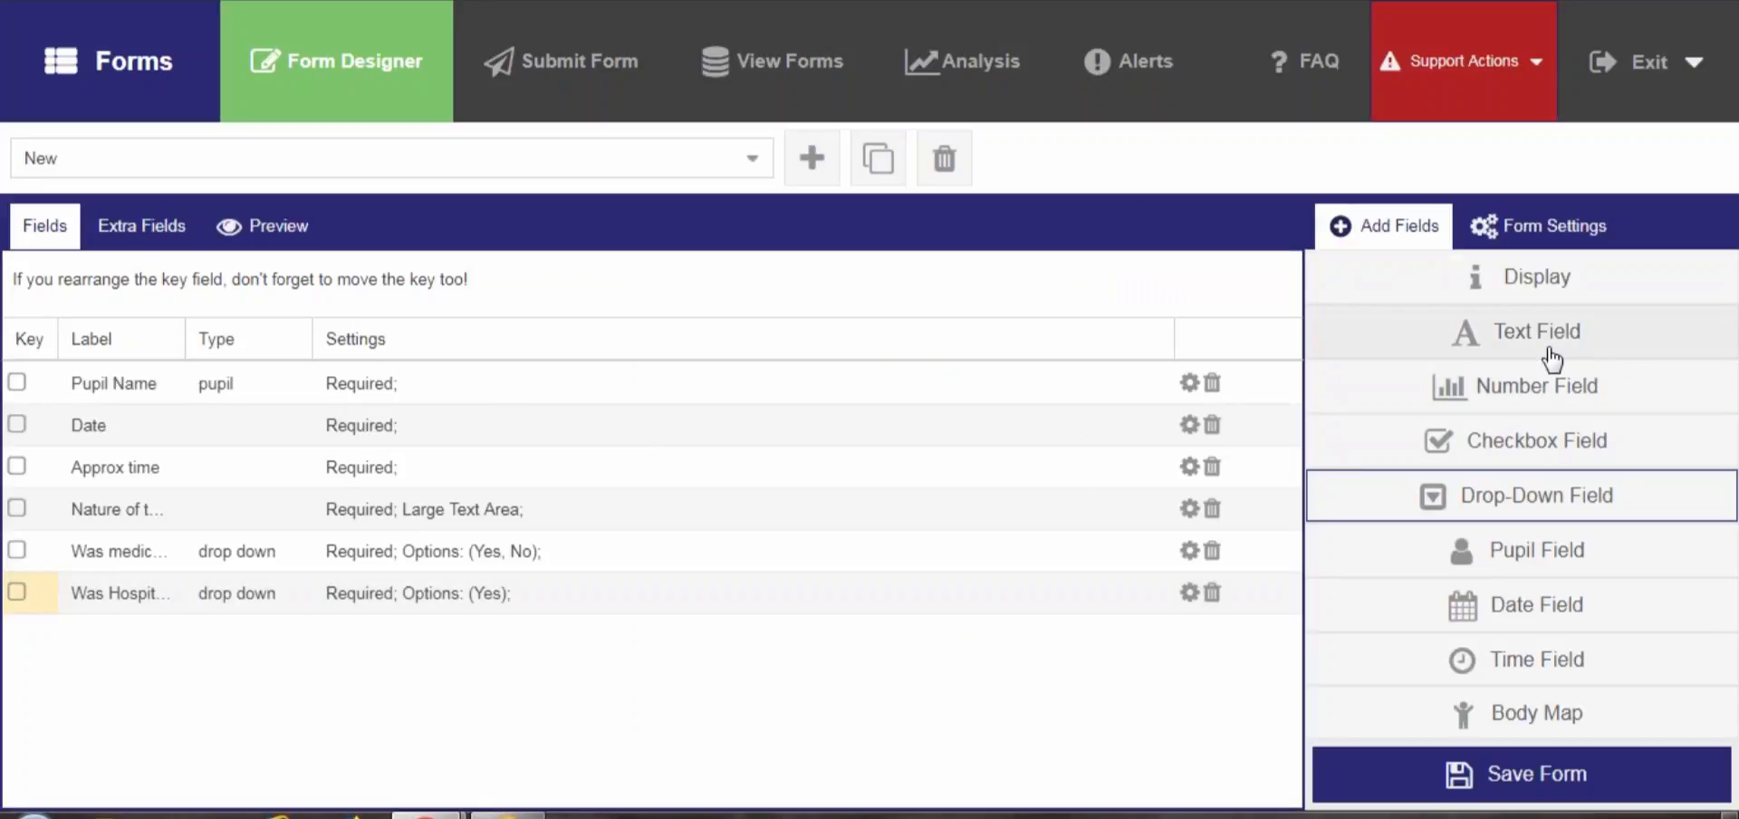
Add a text field labelled 'If yes to Hospital was teh Head Teacher immediately notified, explain the discussion held' as a large text area
{"action": "left_click", "coordinate": [1537, 330]}
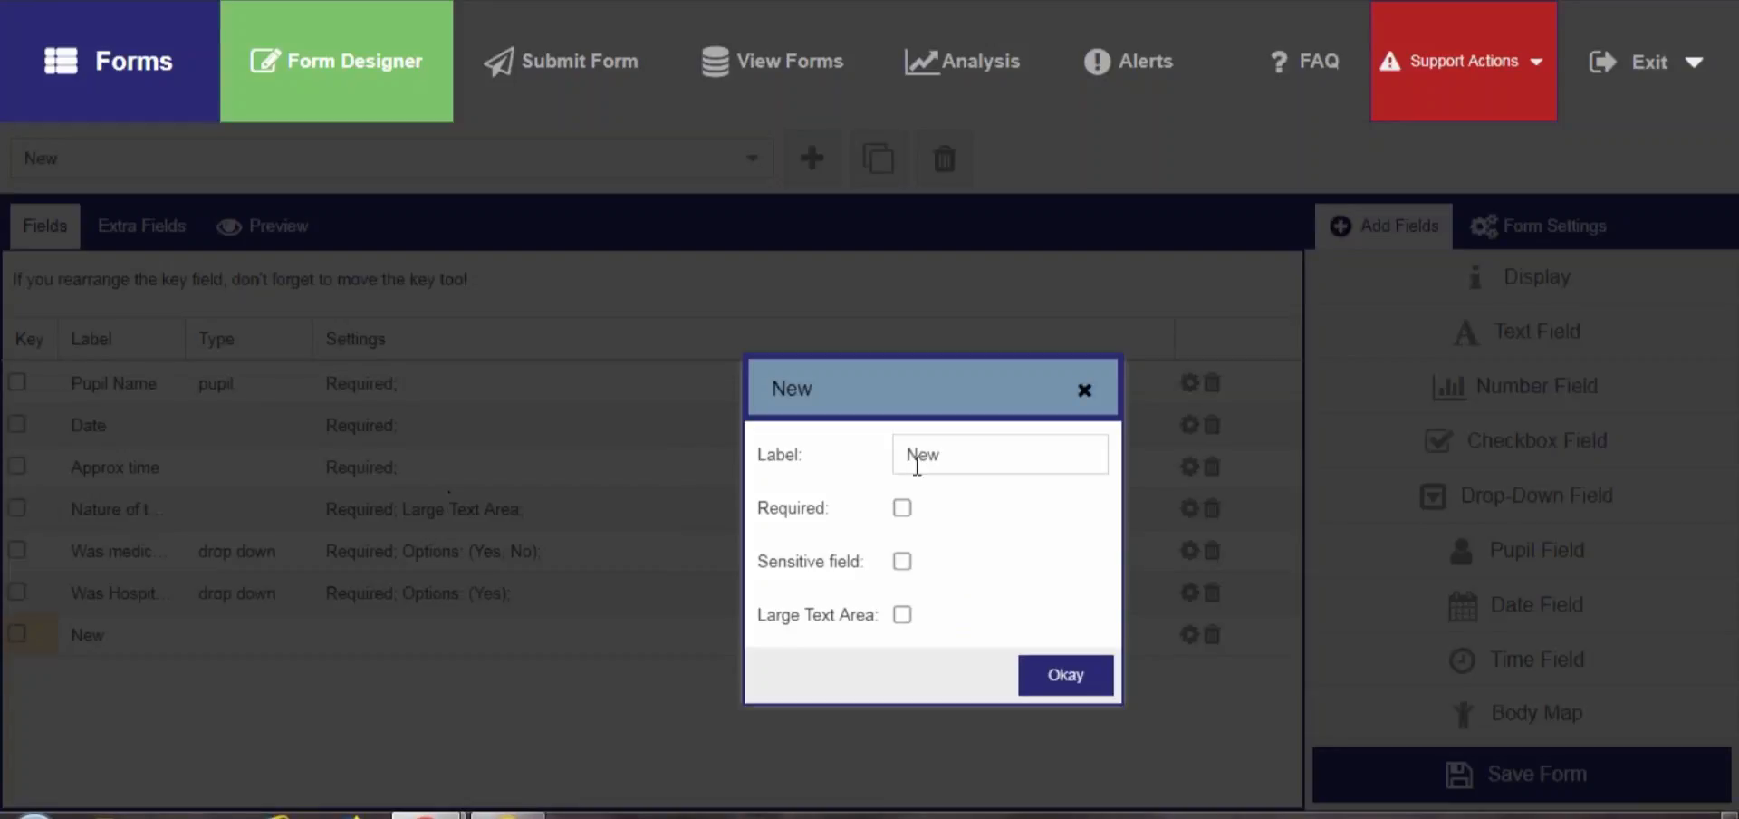
{"action": "double_click", "coordinate": [916, 453]}
{"action": "type", "text": "If yes"}
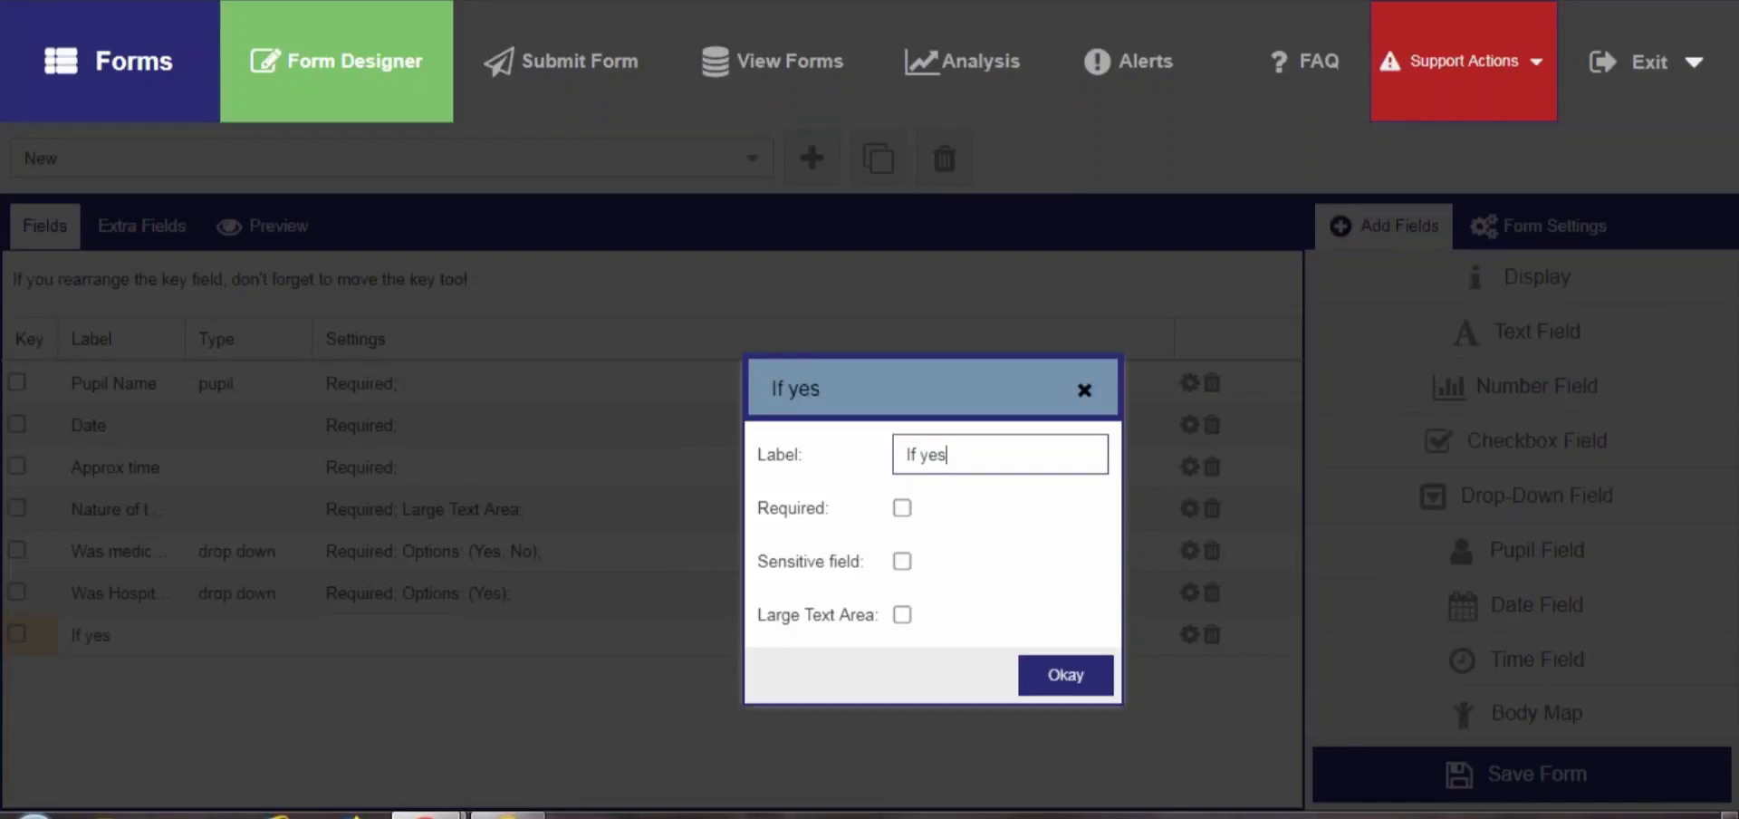
{"action": "type", "text": " to Hos"}
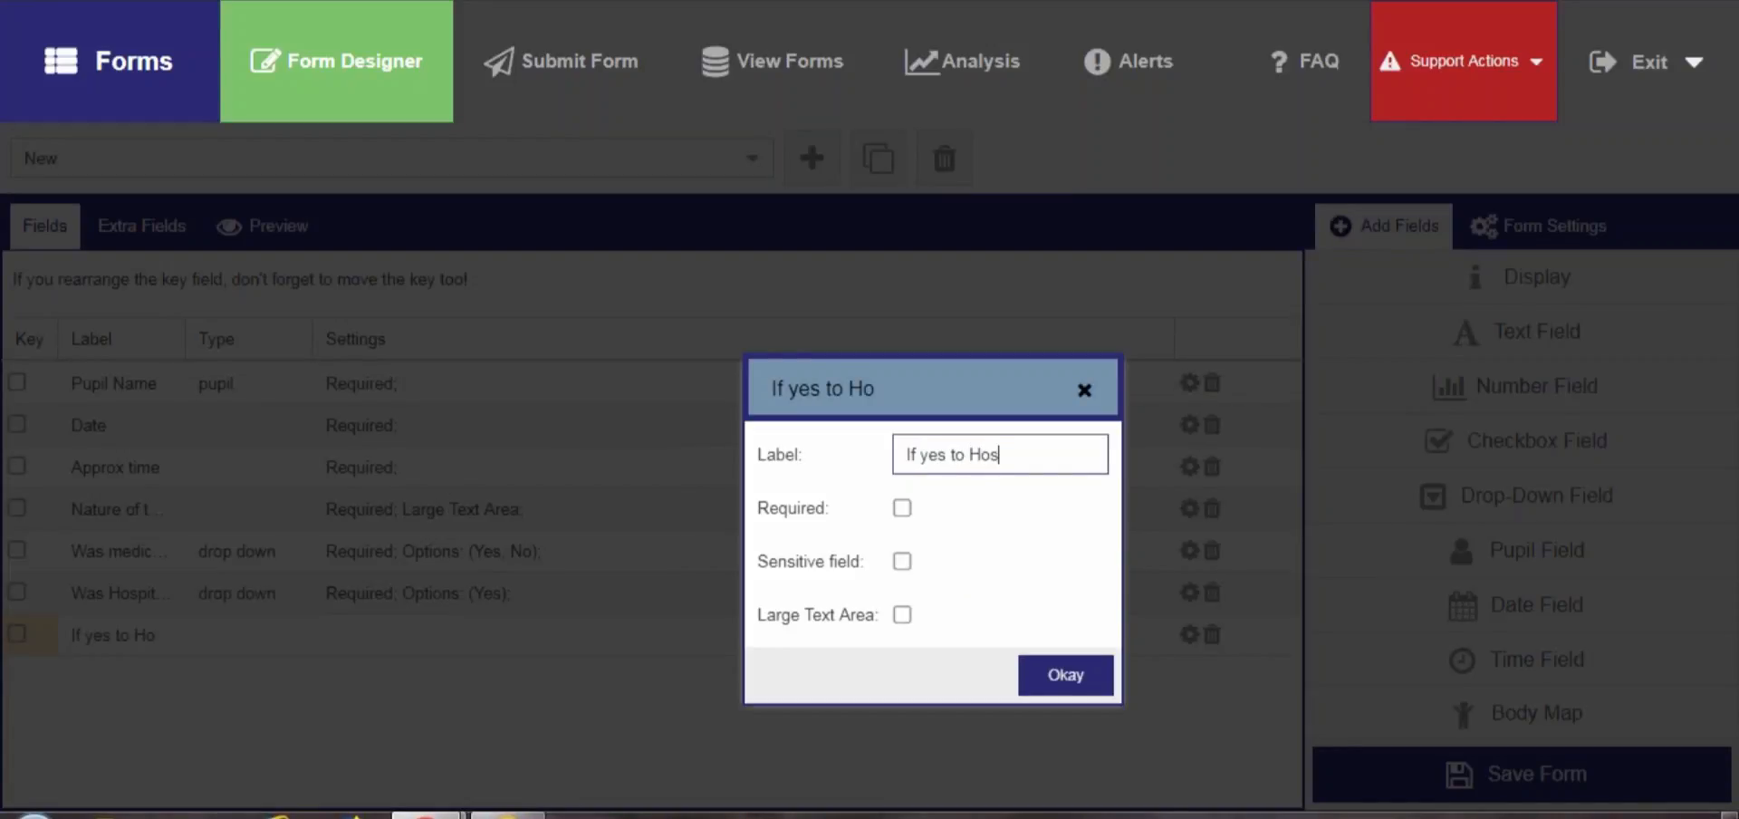
{"action": "type", "text": "pital was "}
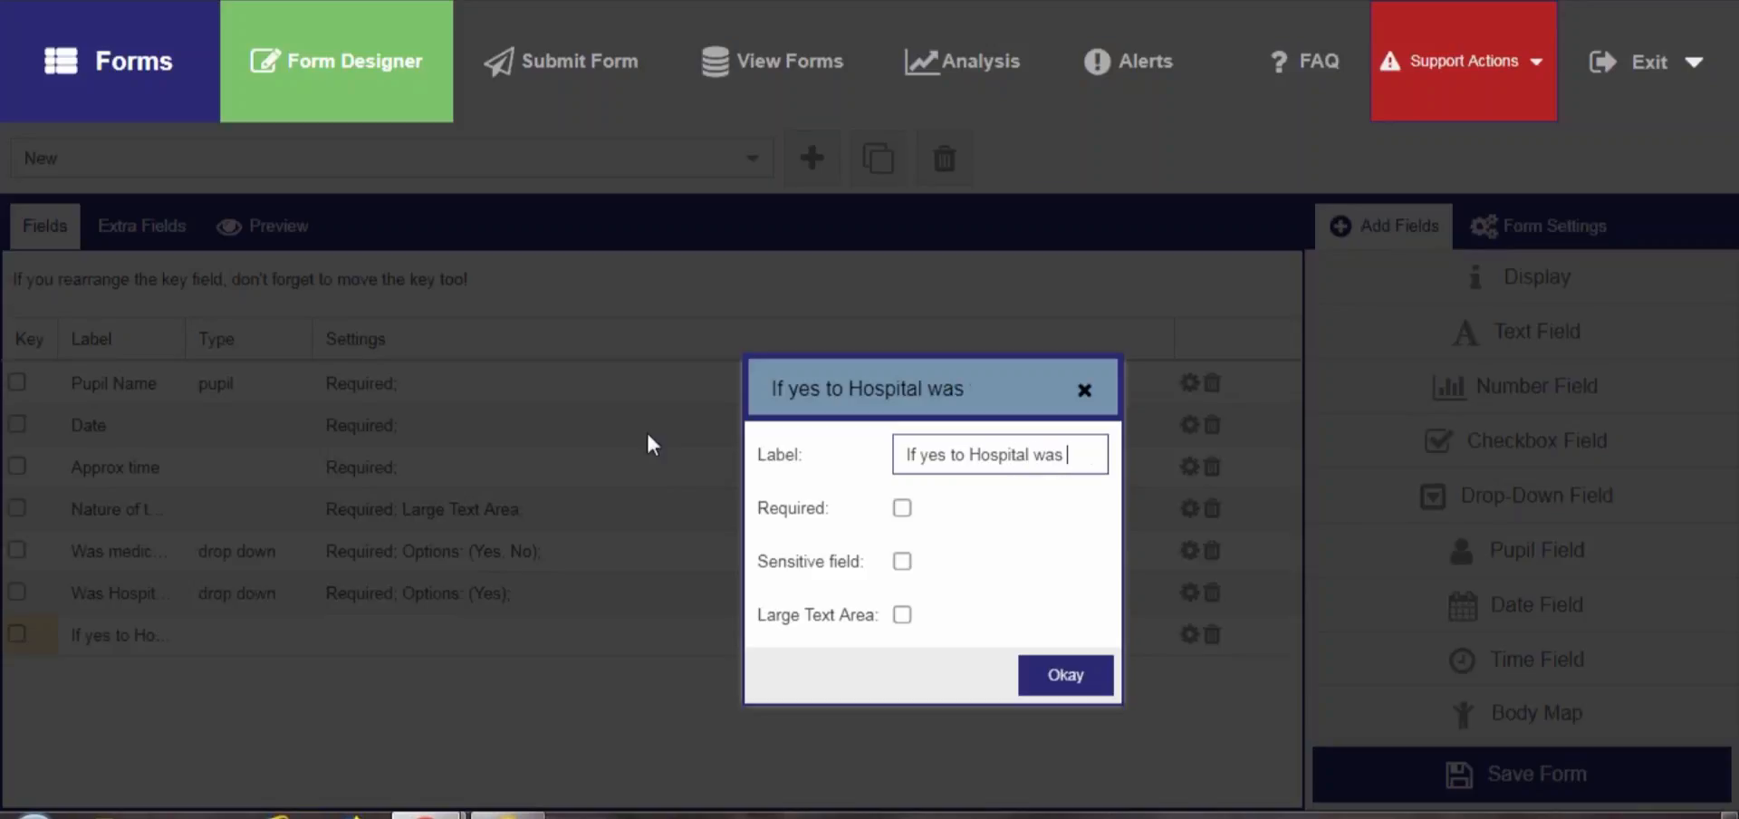
{"action": "type", "text": "teh Head Teache"}
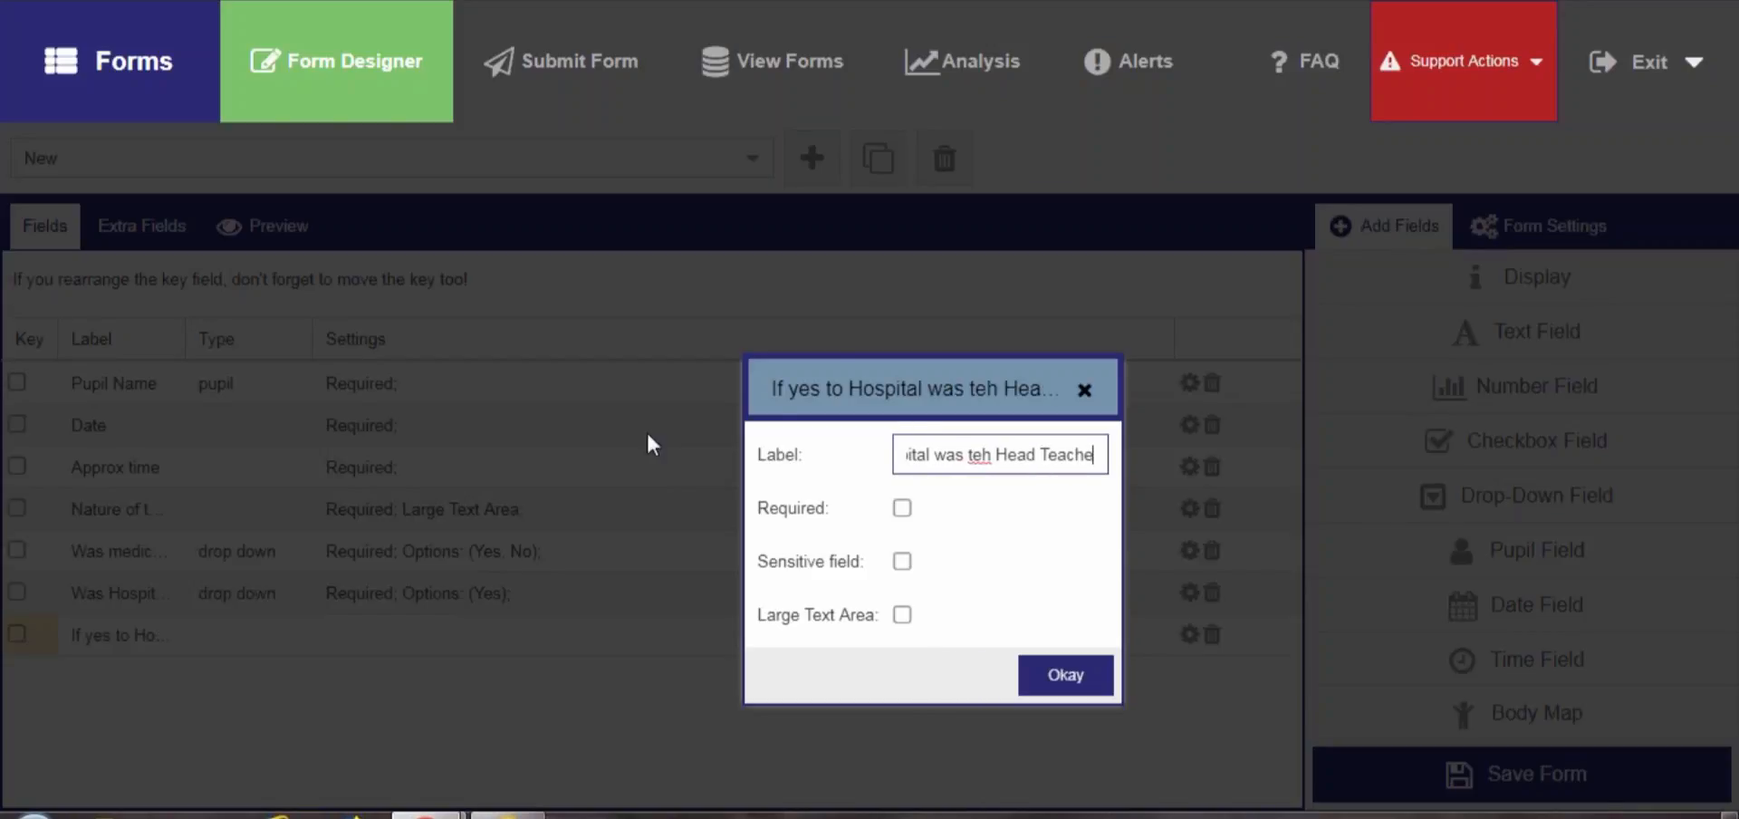
{"action": "type", "text": "r immediately "}
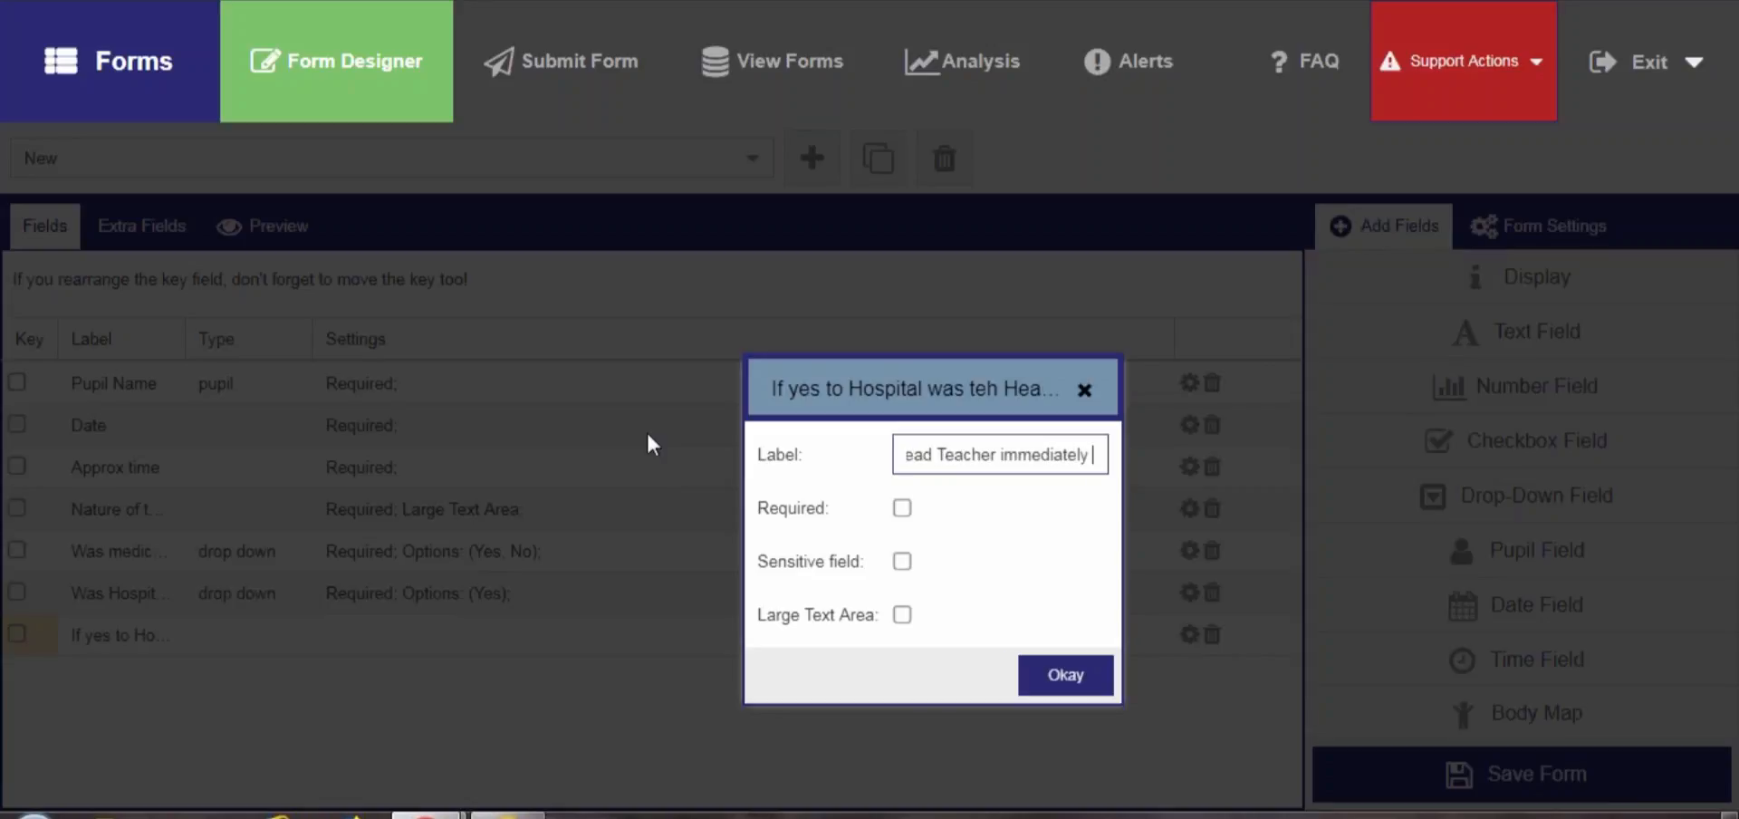
{"action": "type", "text": "notified"}
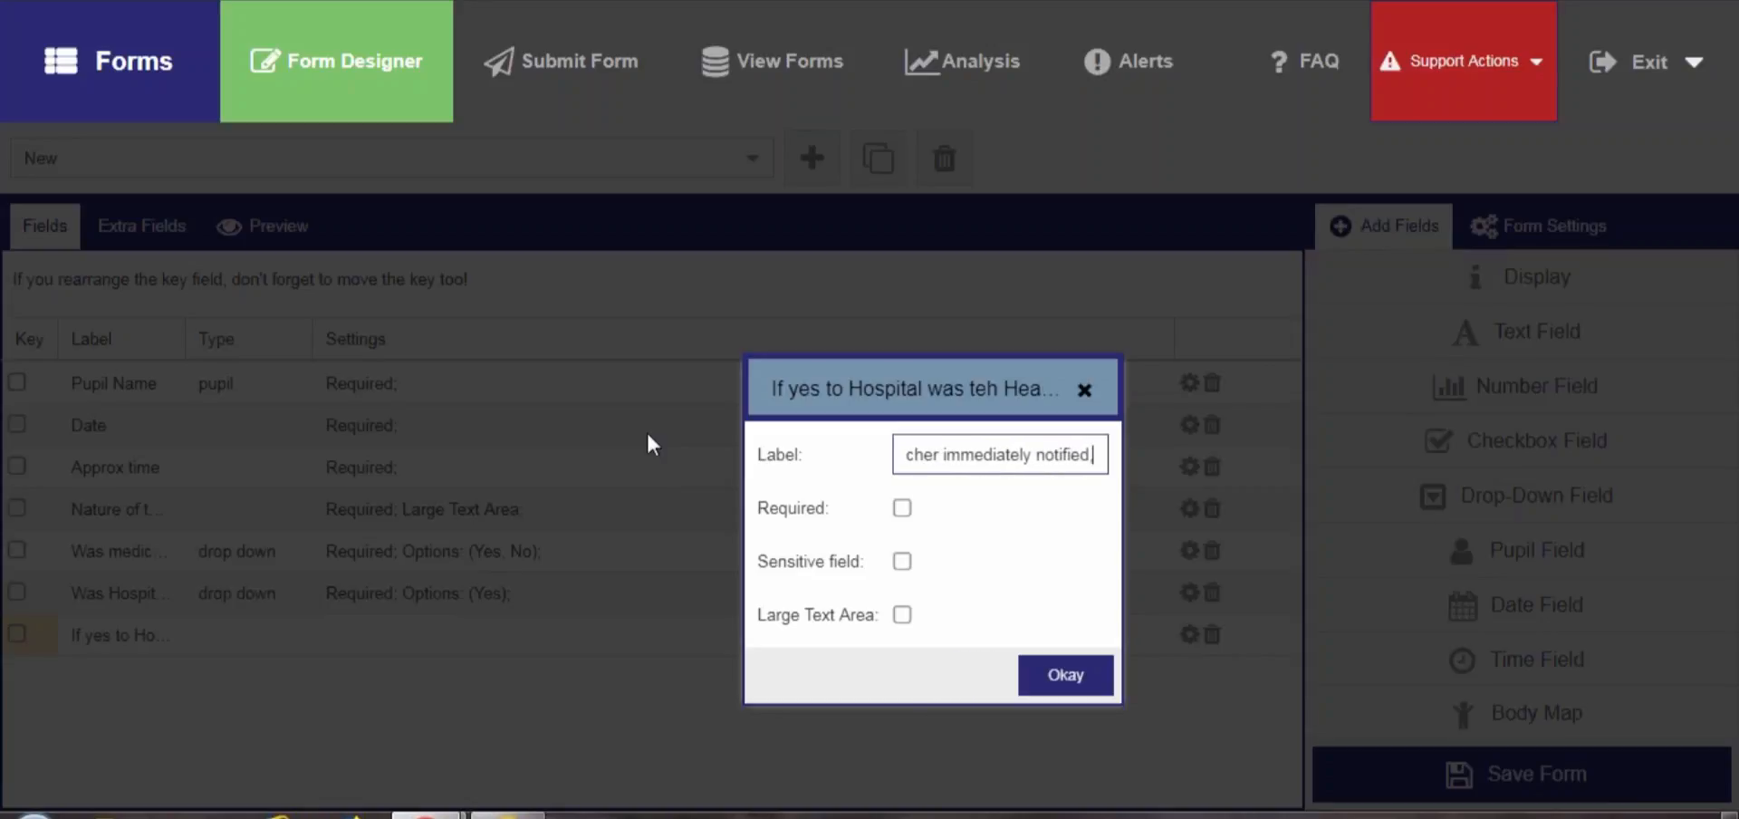
{"action": "type", "text": ", explan"}
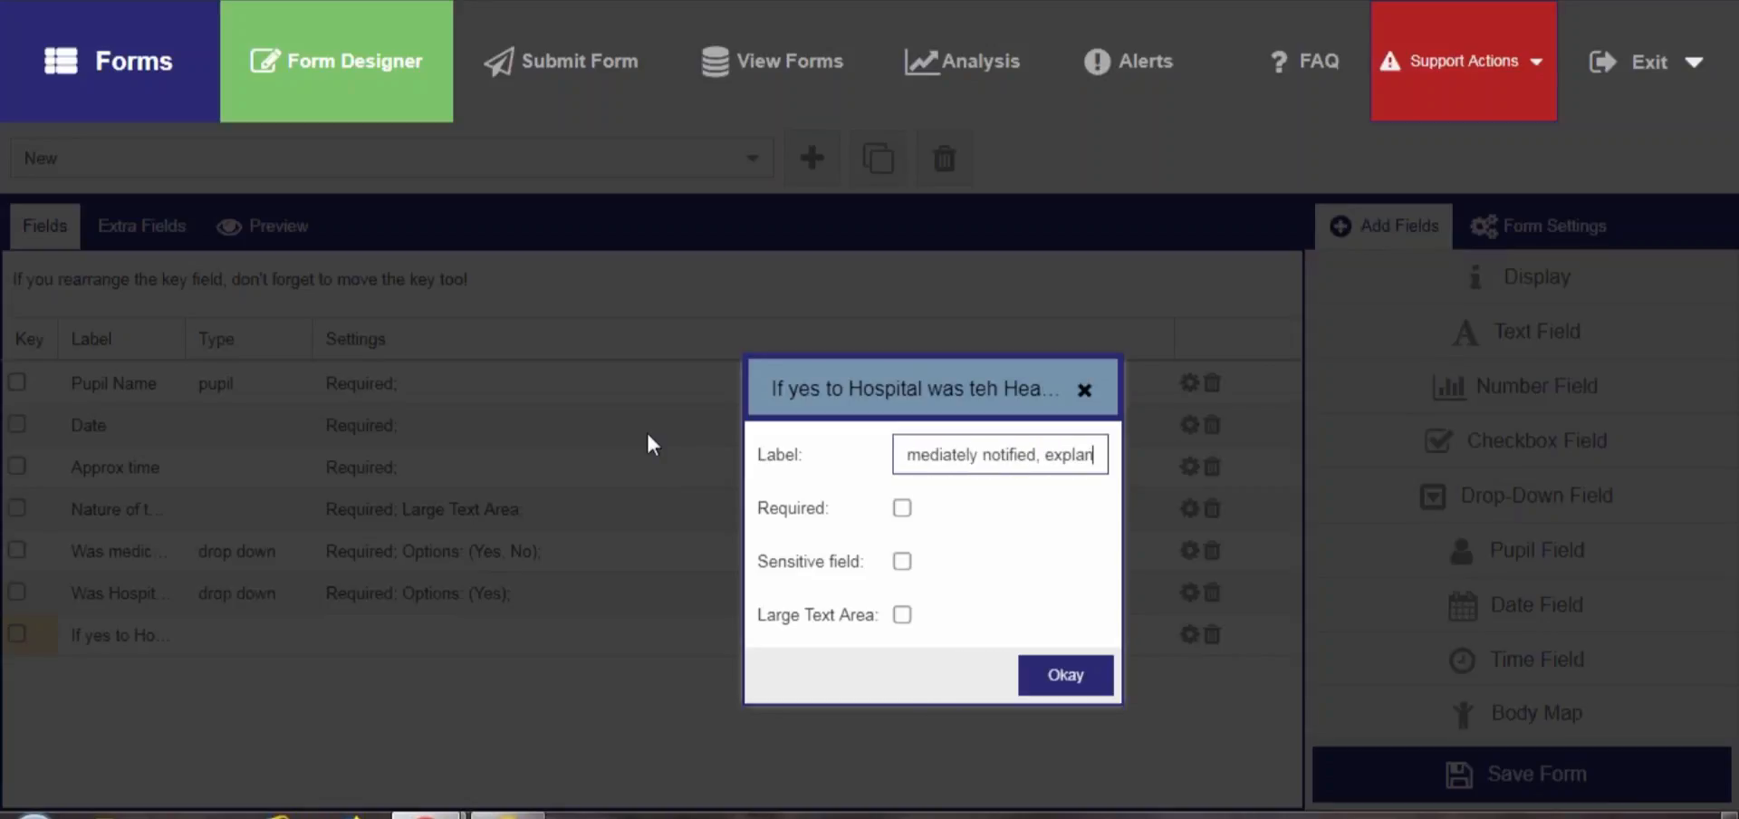
{"action": "type", "text": " the d"}
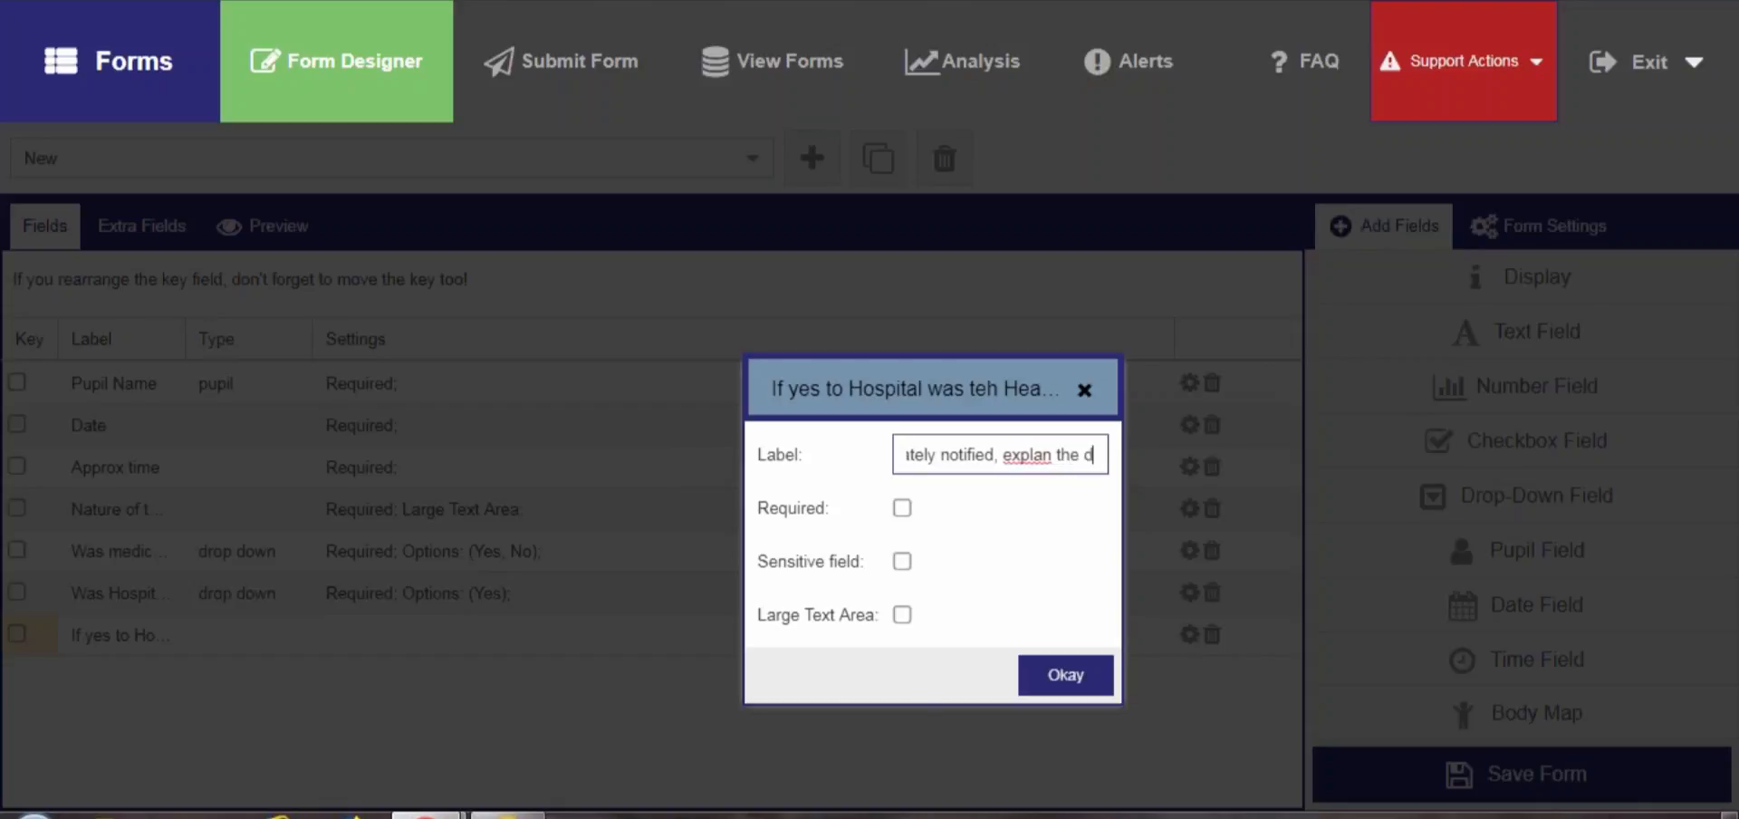
{"action": "type", "text": "iscussion hed"}
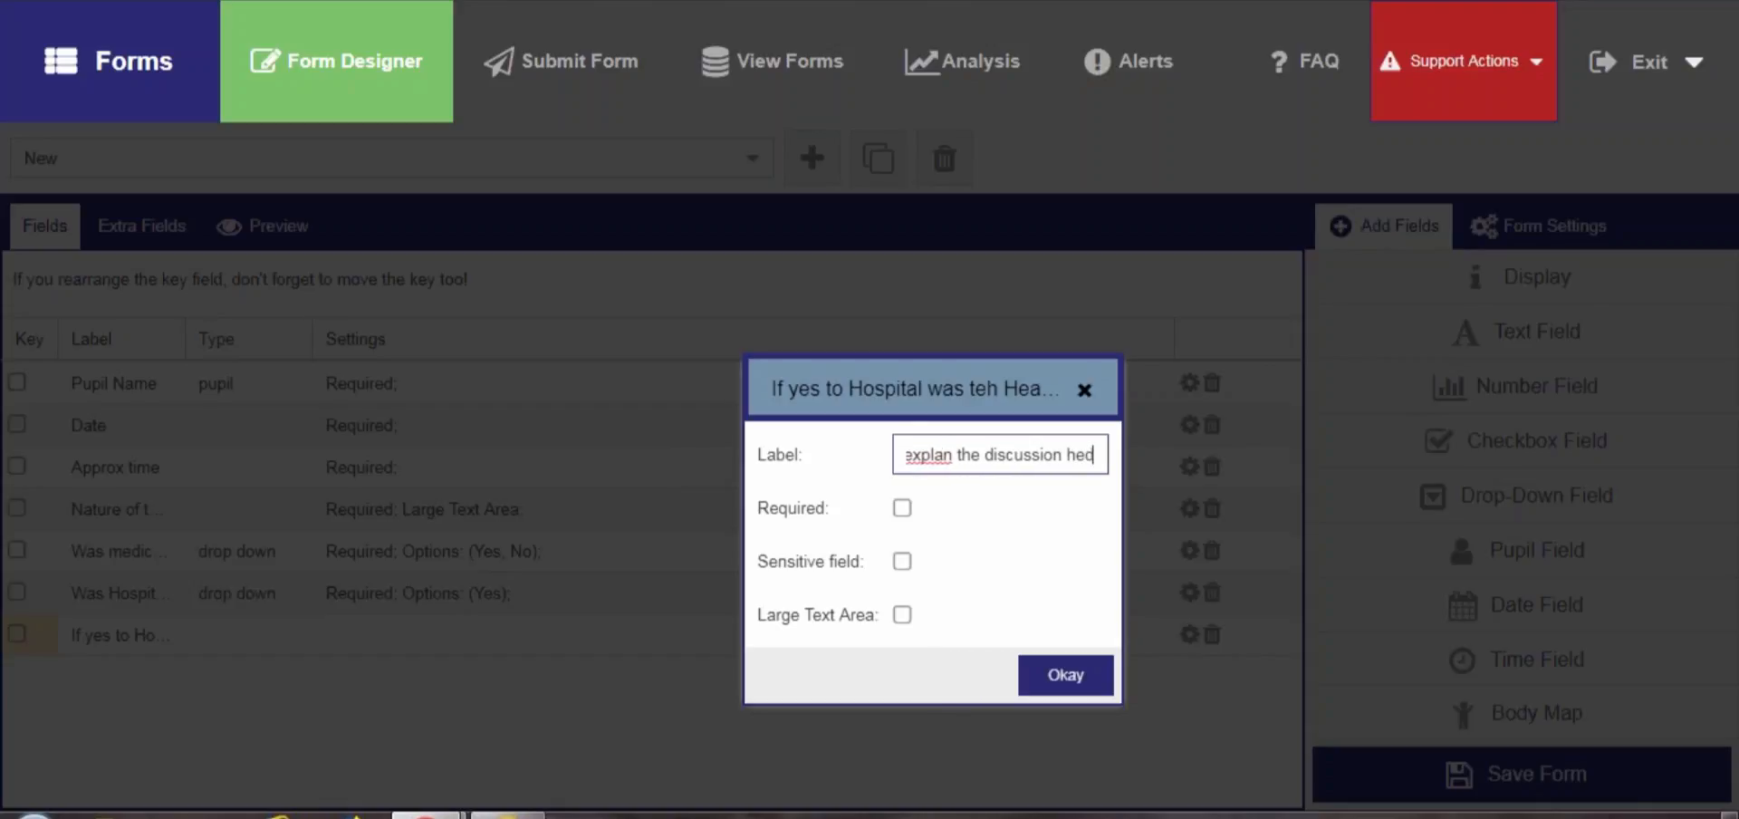
{"action": "key", "text": "BackSpace"}
{"action": "type", "text": "ld"}
{"action": "type", "text": "i"}
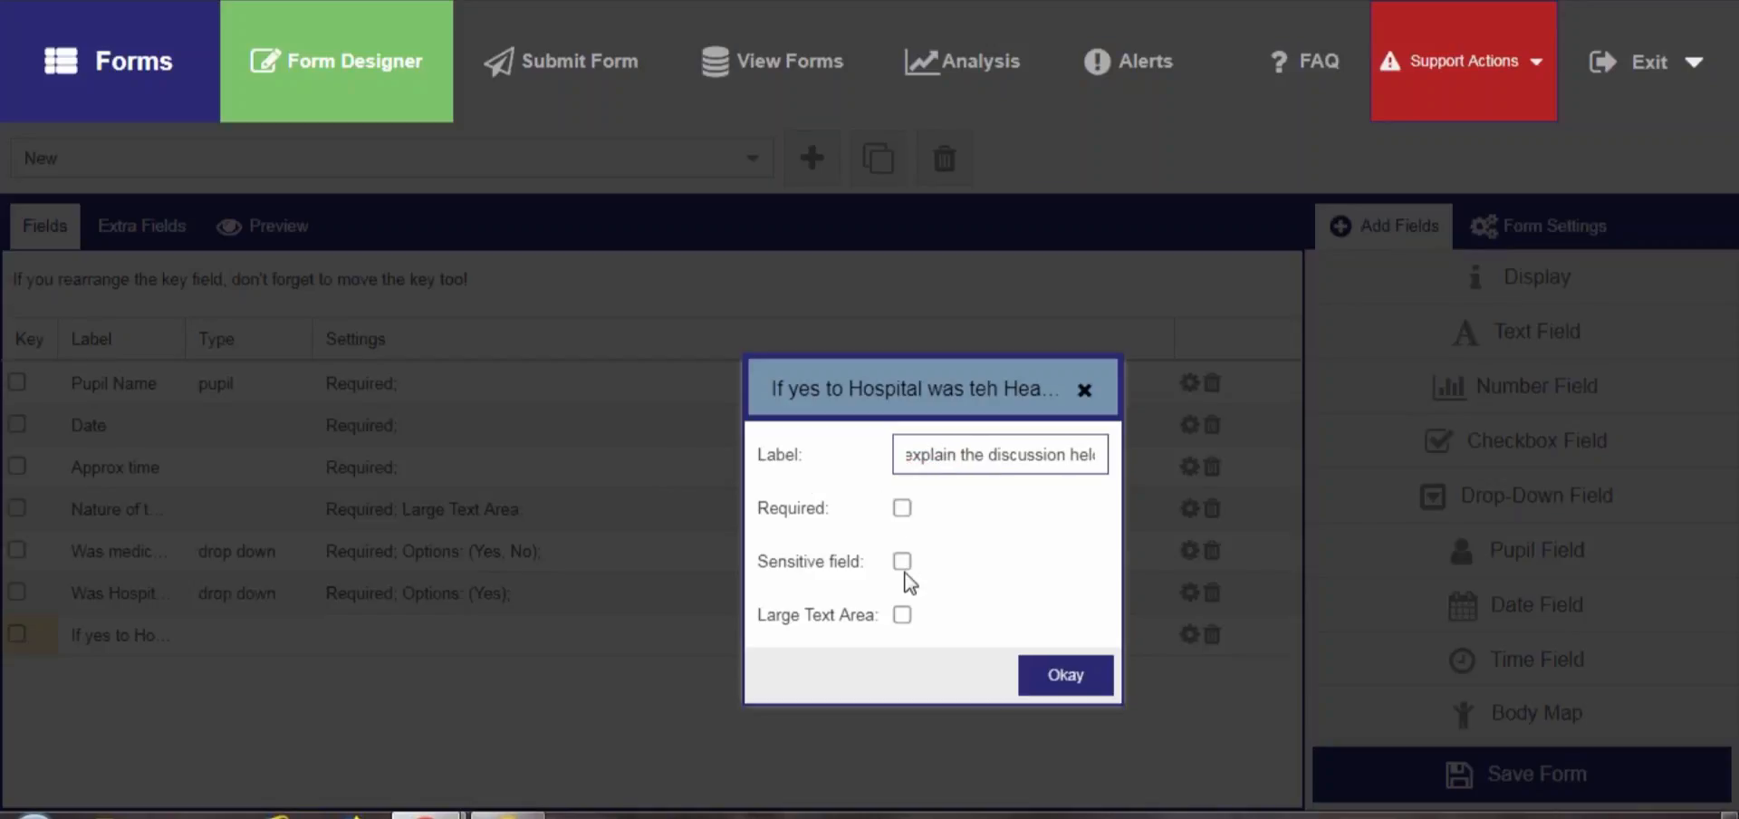
{"action": "left_click", "coordinate": [903, 616]}
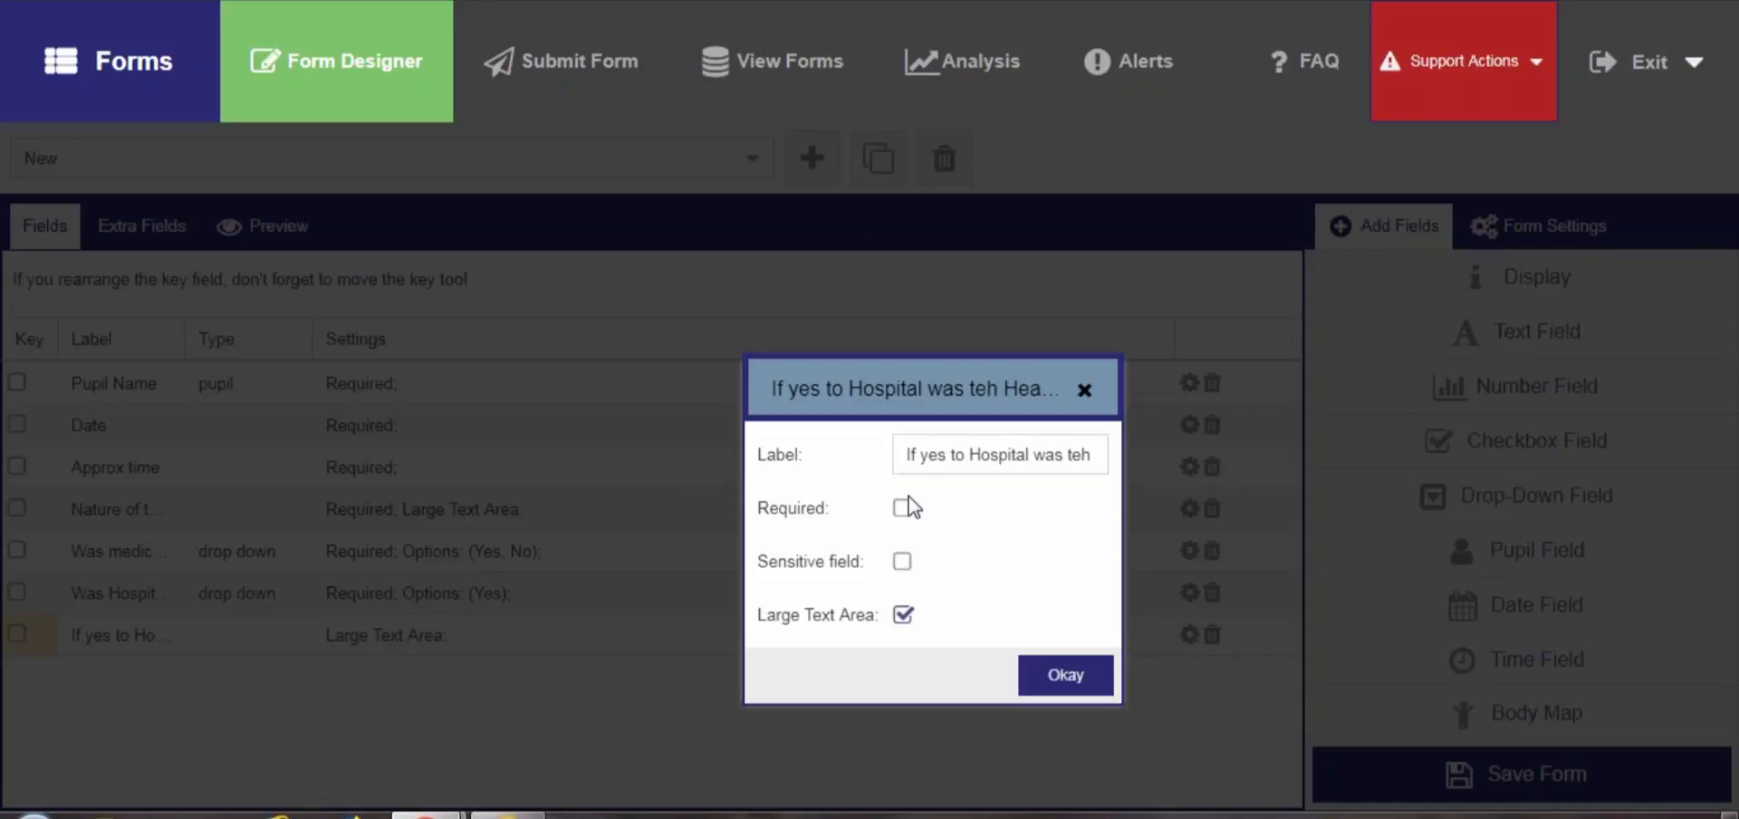
{"action": "left_click", "coordinate": [1073, 673]}
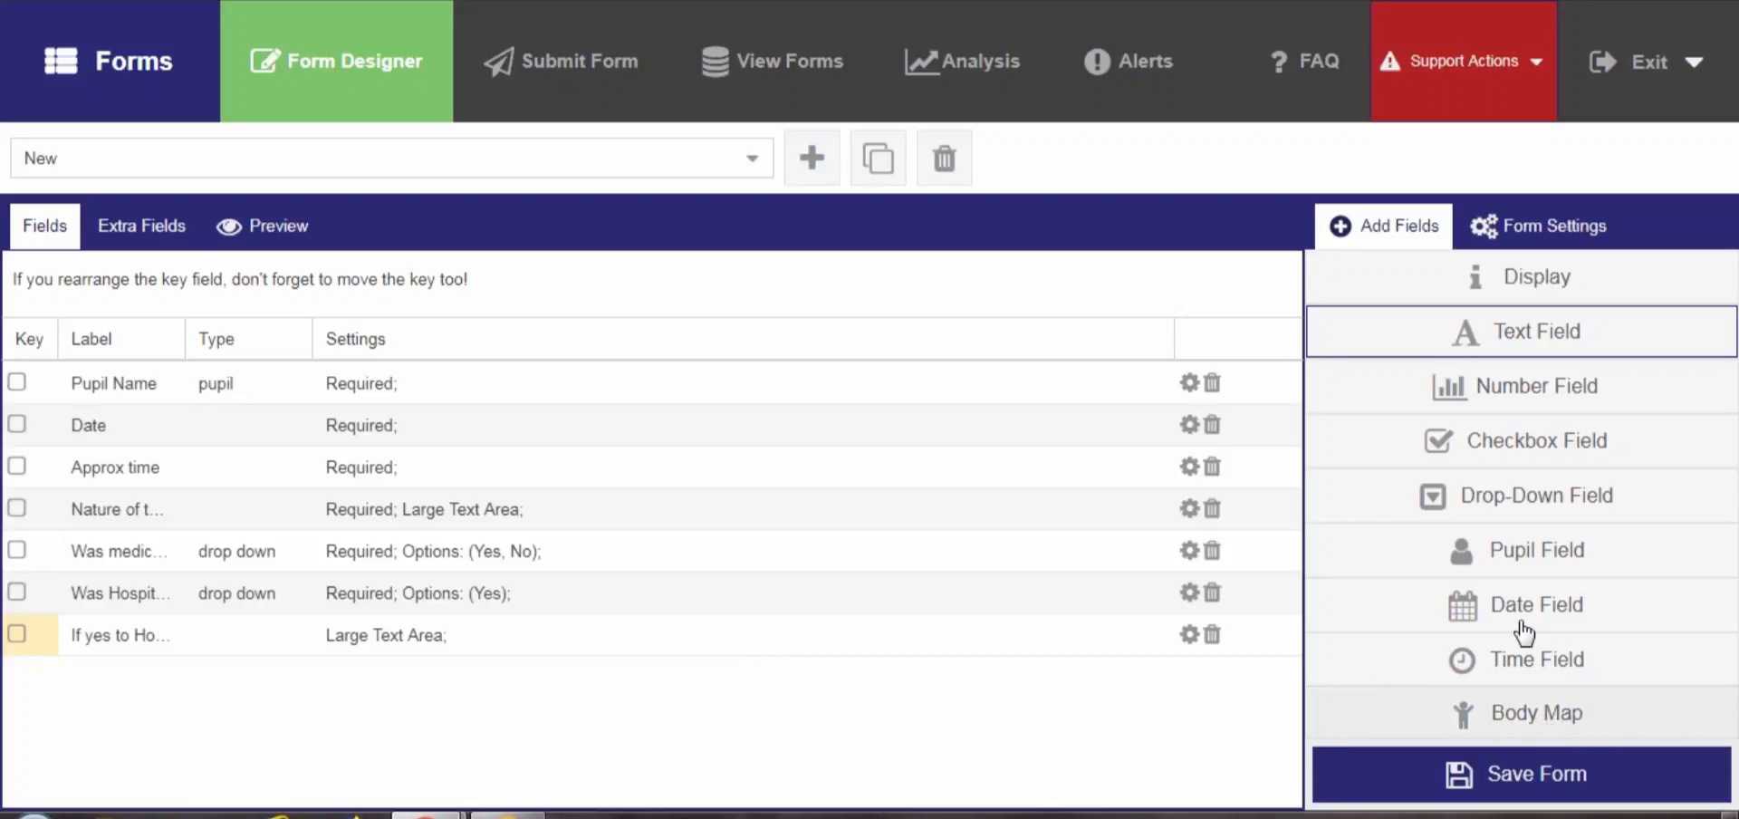
Add a body map field labelled Body Map and confirm it
{"action": "left_click", "coordinate": [1531, 717]}
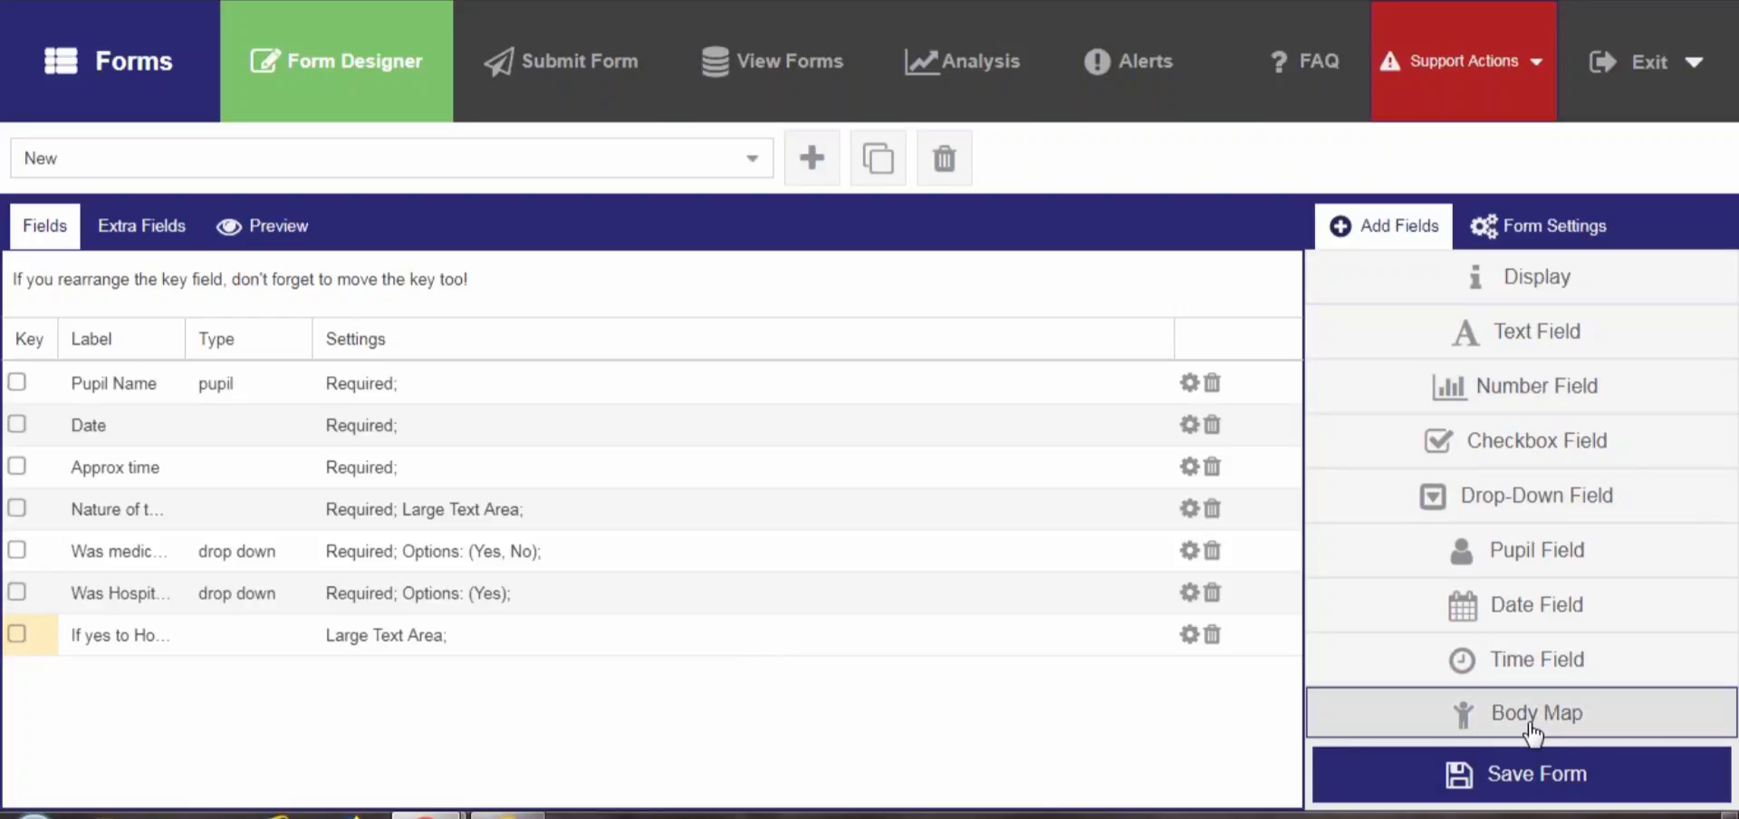
{"action": "double_click", "coordinate": [862, 541]}
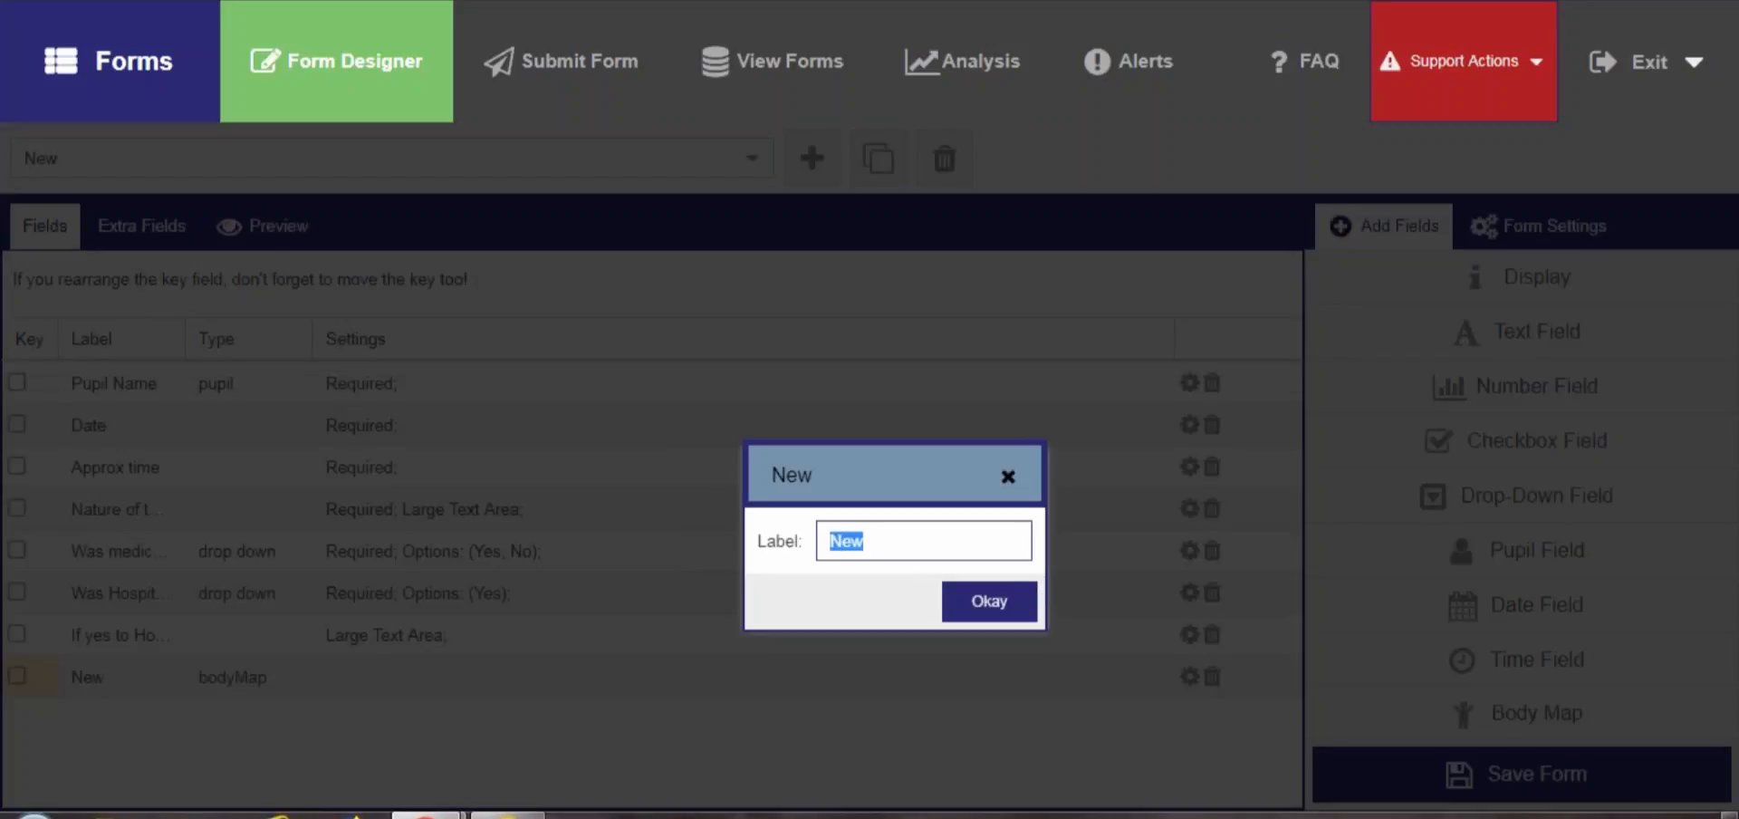
{"action": "type", "text": "Body Map"}
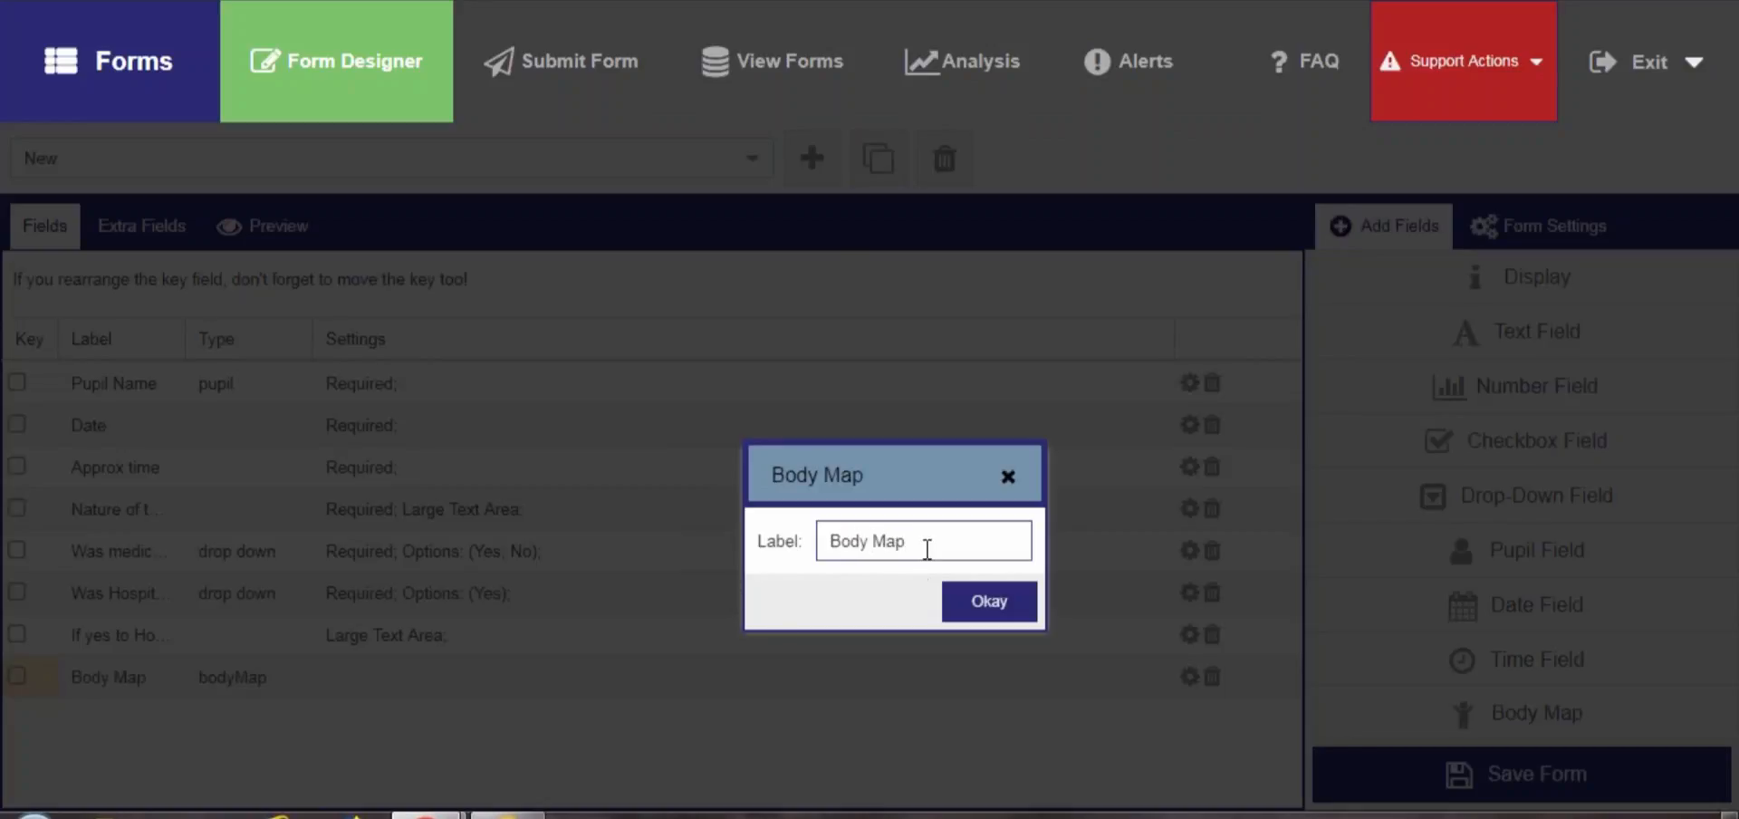
{"action": "type", "text": " (if"}
{"action": "key", "text": "BackSpace"}
{"action": "key", "text": "BackSpace"}
{"action": "key", "text": "BackSpace"}
{"action": "key", "text": "BackSpace"}
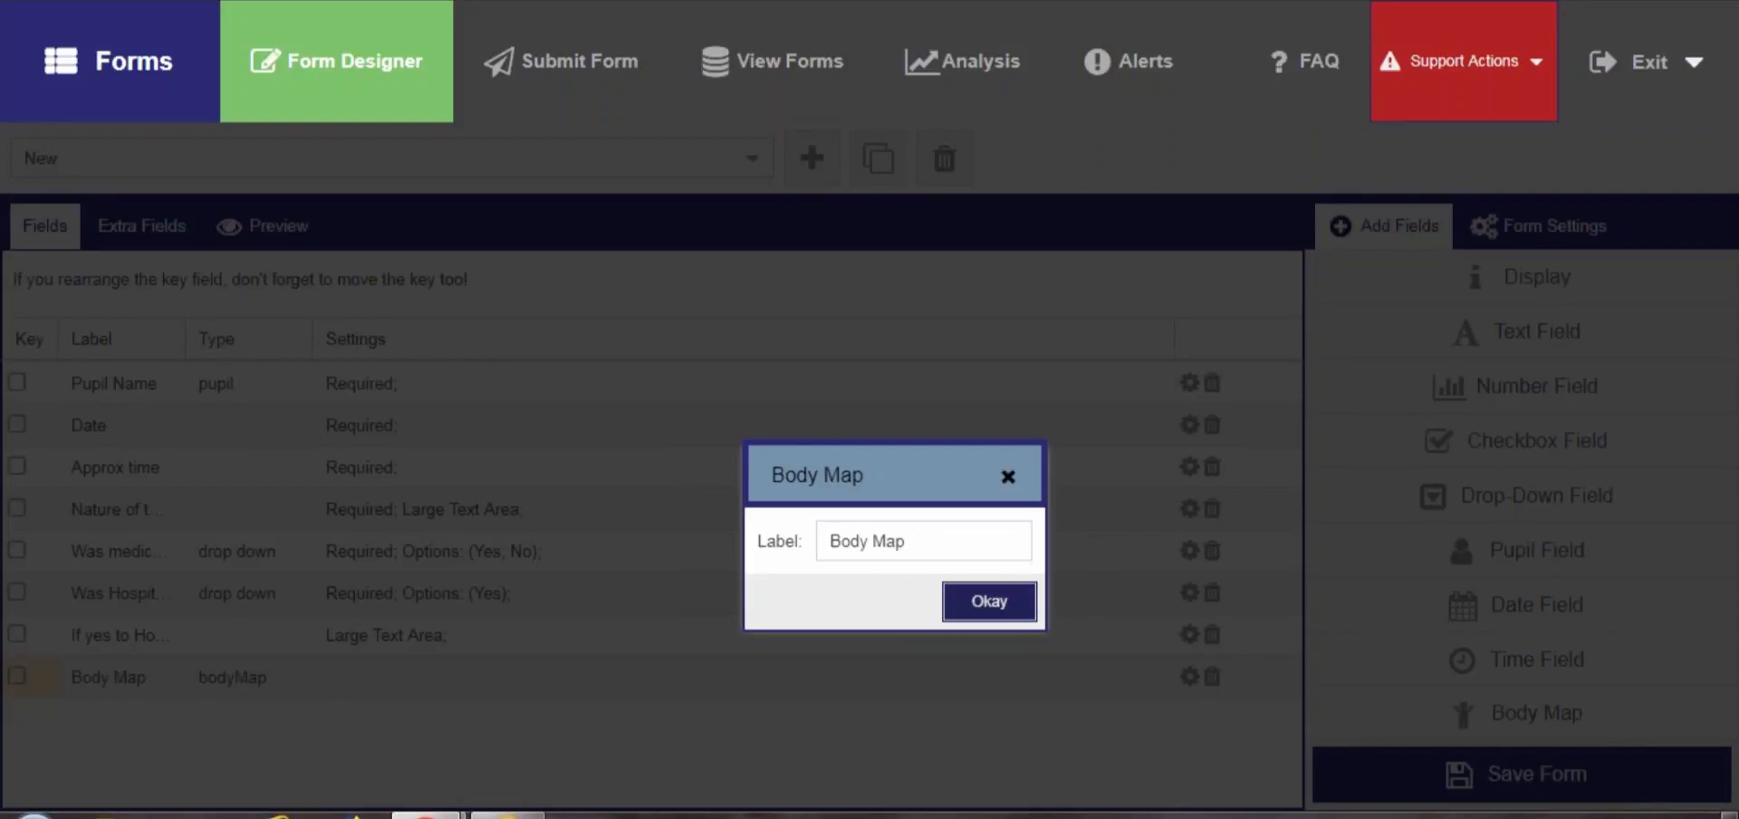
{"action": "left_click", "coordinate": [1007, 611]}
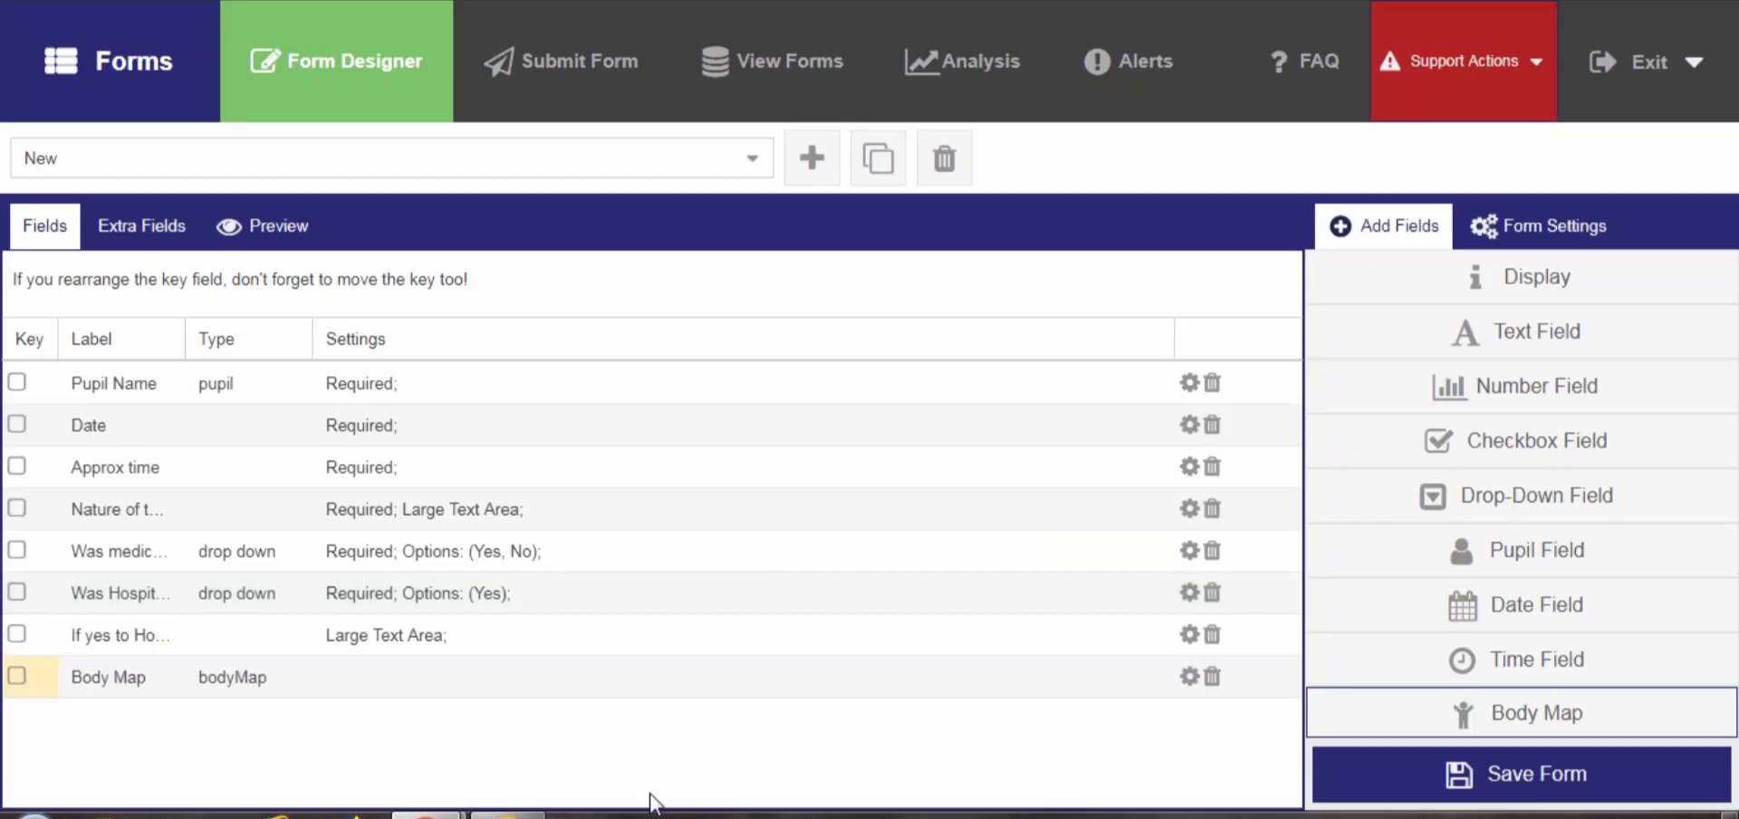
Mark Pupil Name as the key field and save the form
{"action": "left_click", "coordinate": [18, 383]}
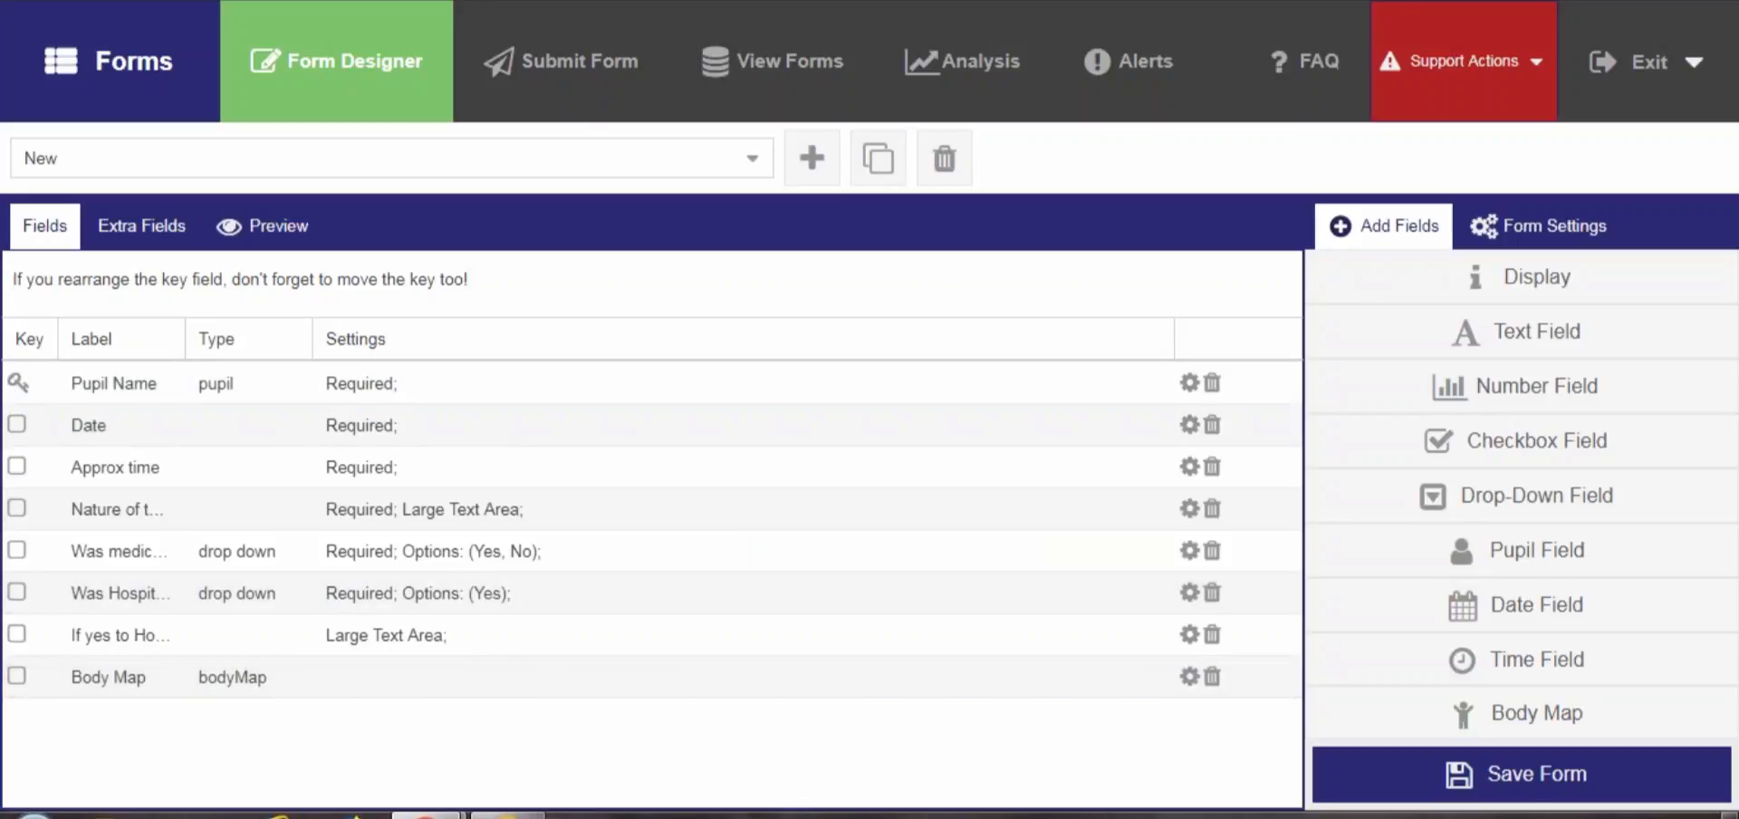
{"action": "left_click", "coordinate": [1531, 769]}
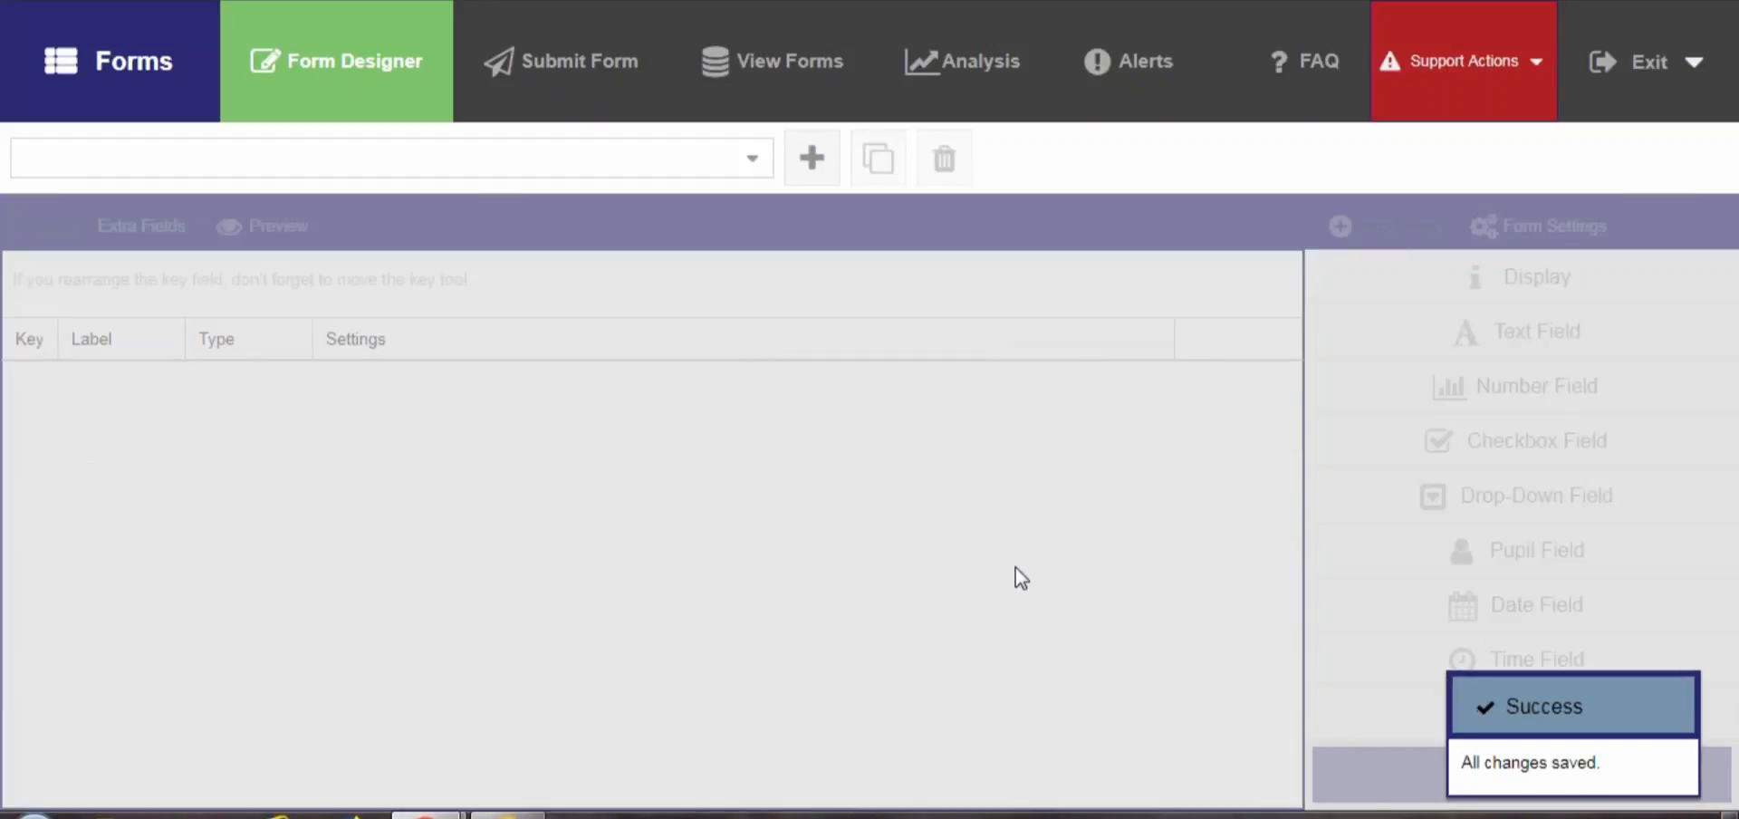
Reopen the New form and name it Accident Form (pupil) in the form settings
{"action": "left_click", "coordinate": [760, 163]}
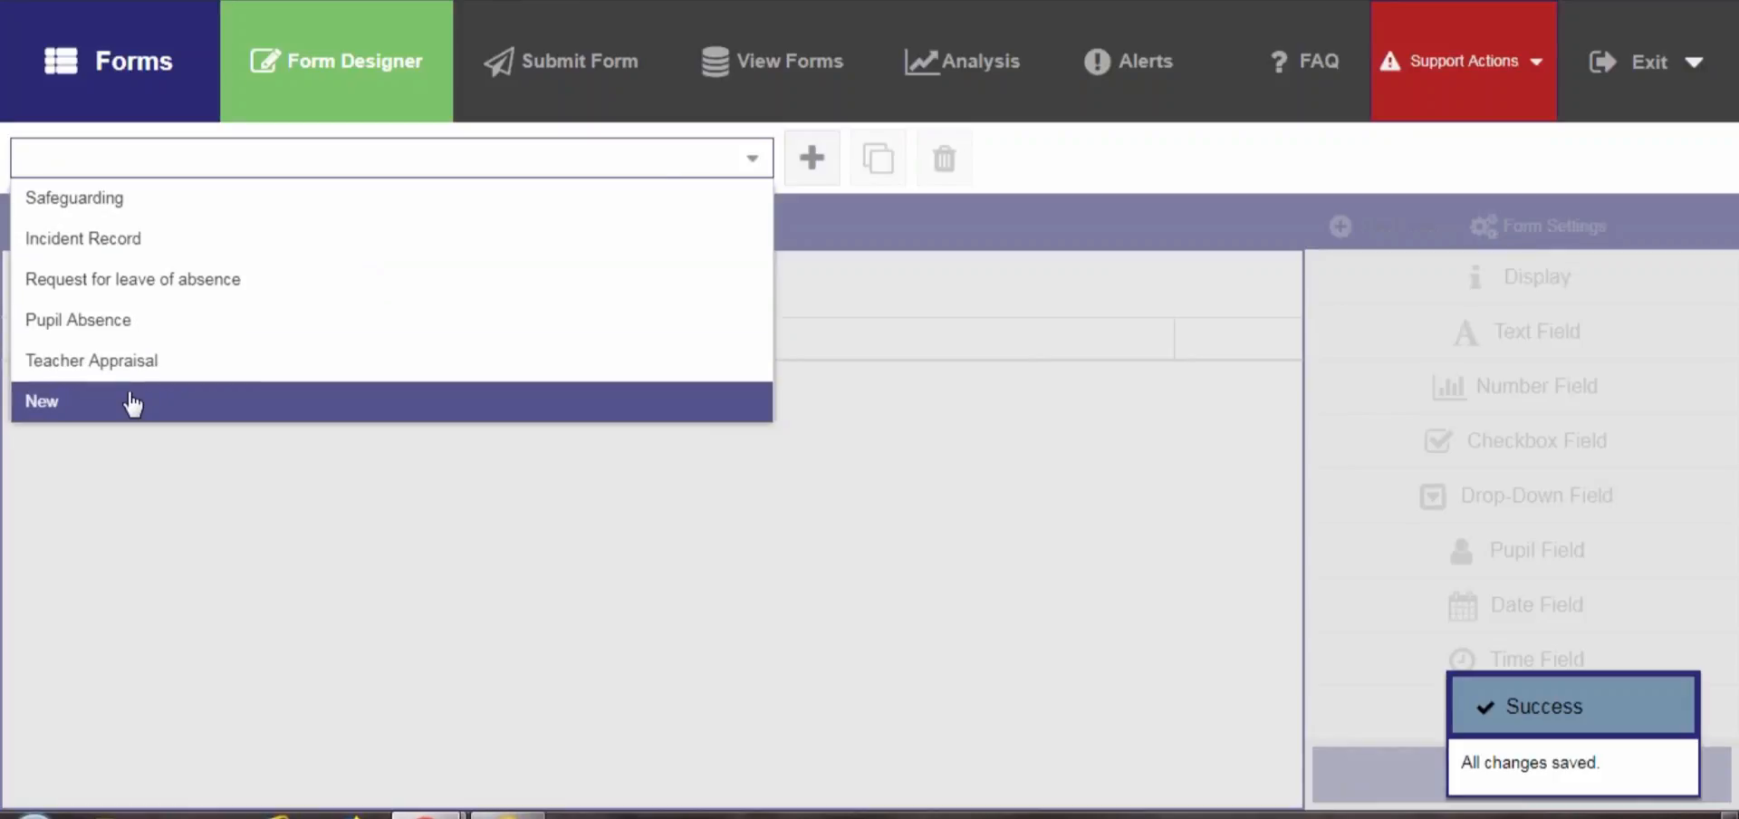
{"action": "left_click", "coordinate": [83, 409]}
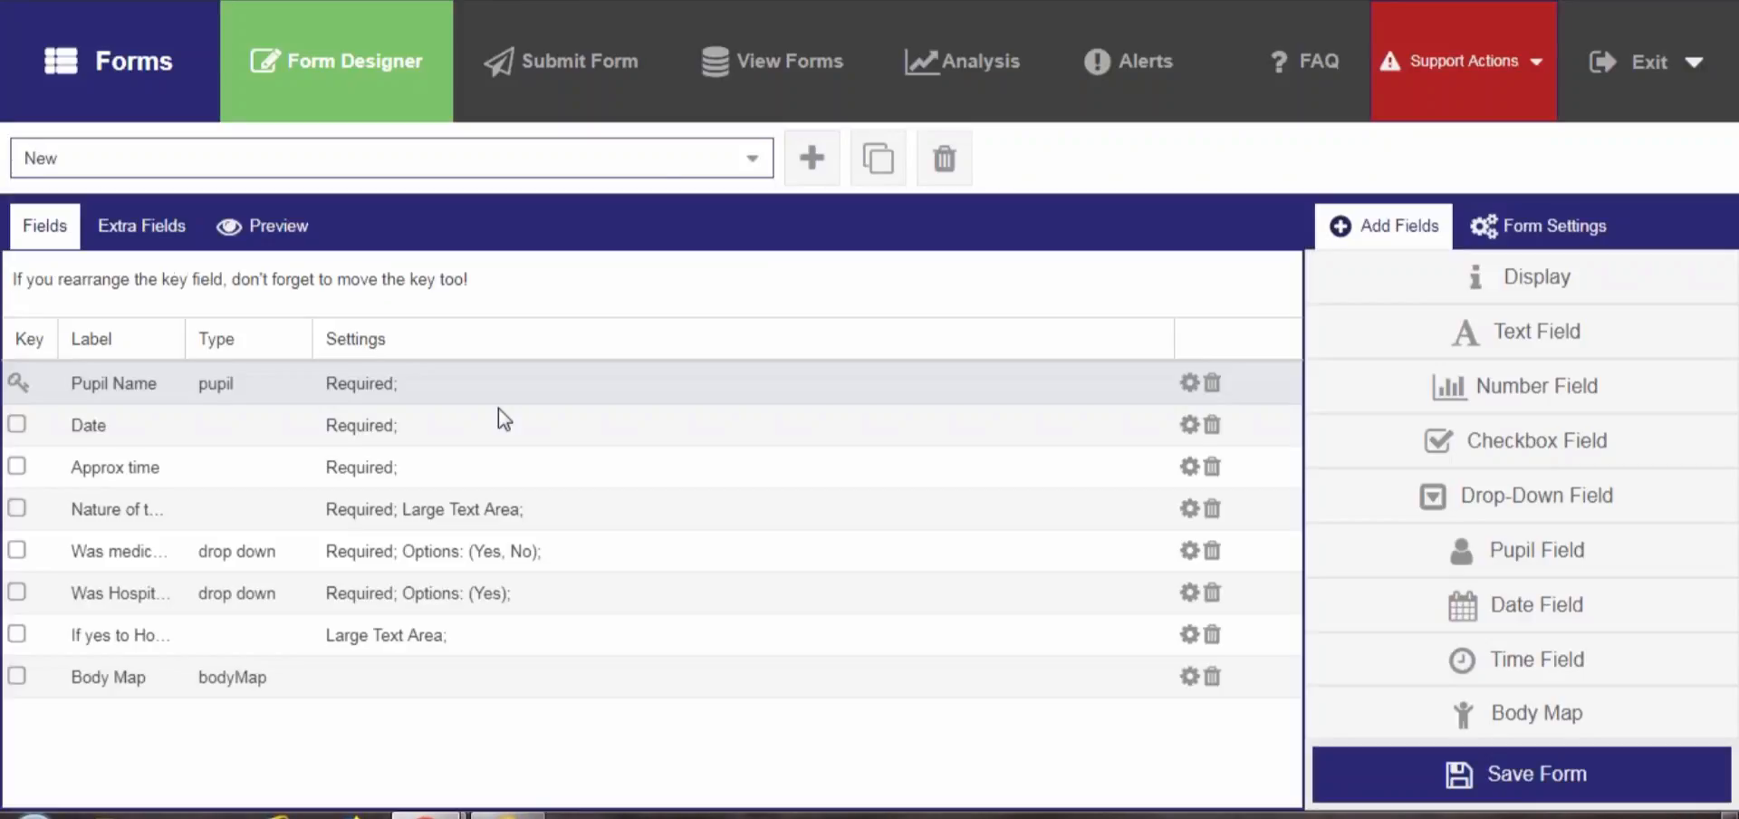
{"action": "left_click", "coordinate": [1568, 237]}
{"action": "double_click", "coordinate": [1505, 283]}
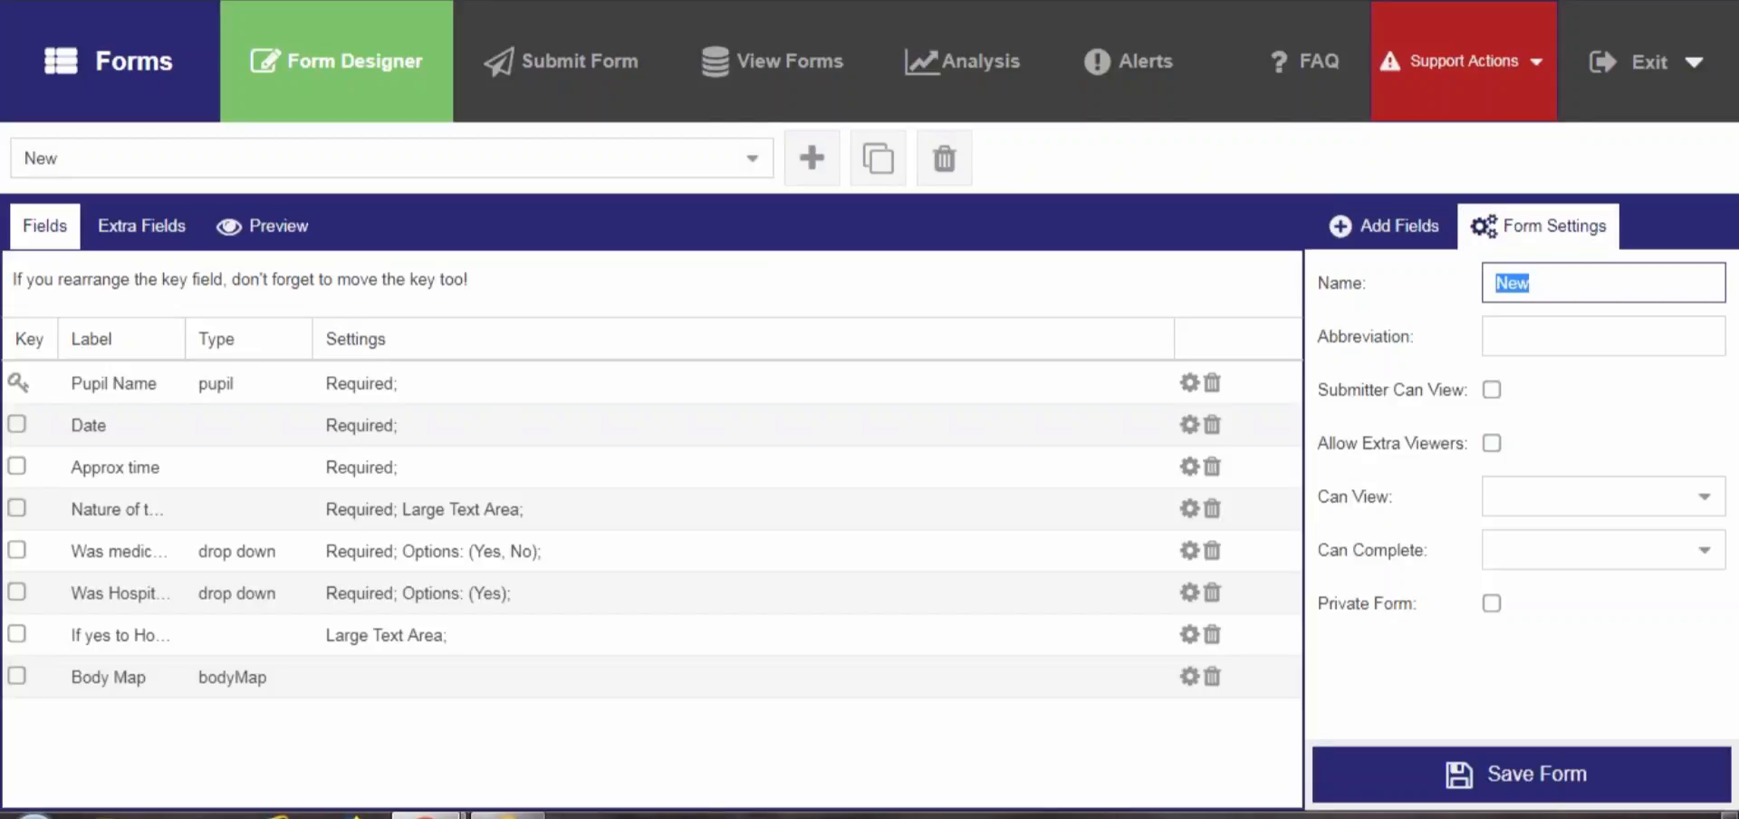
{"action": "type", "text": "Acciden"}
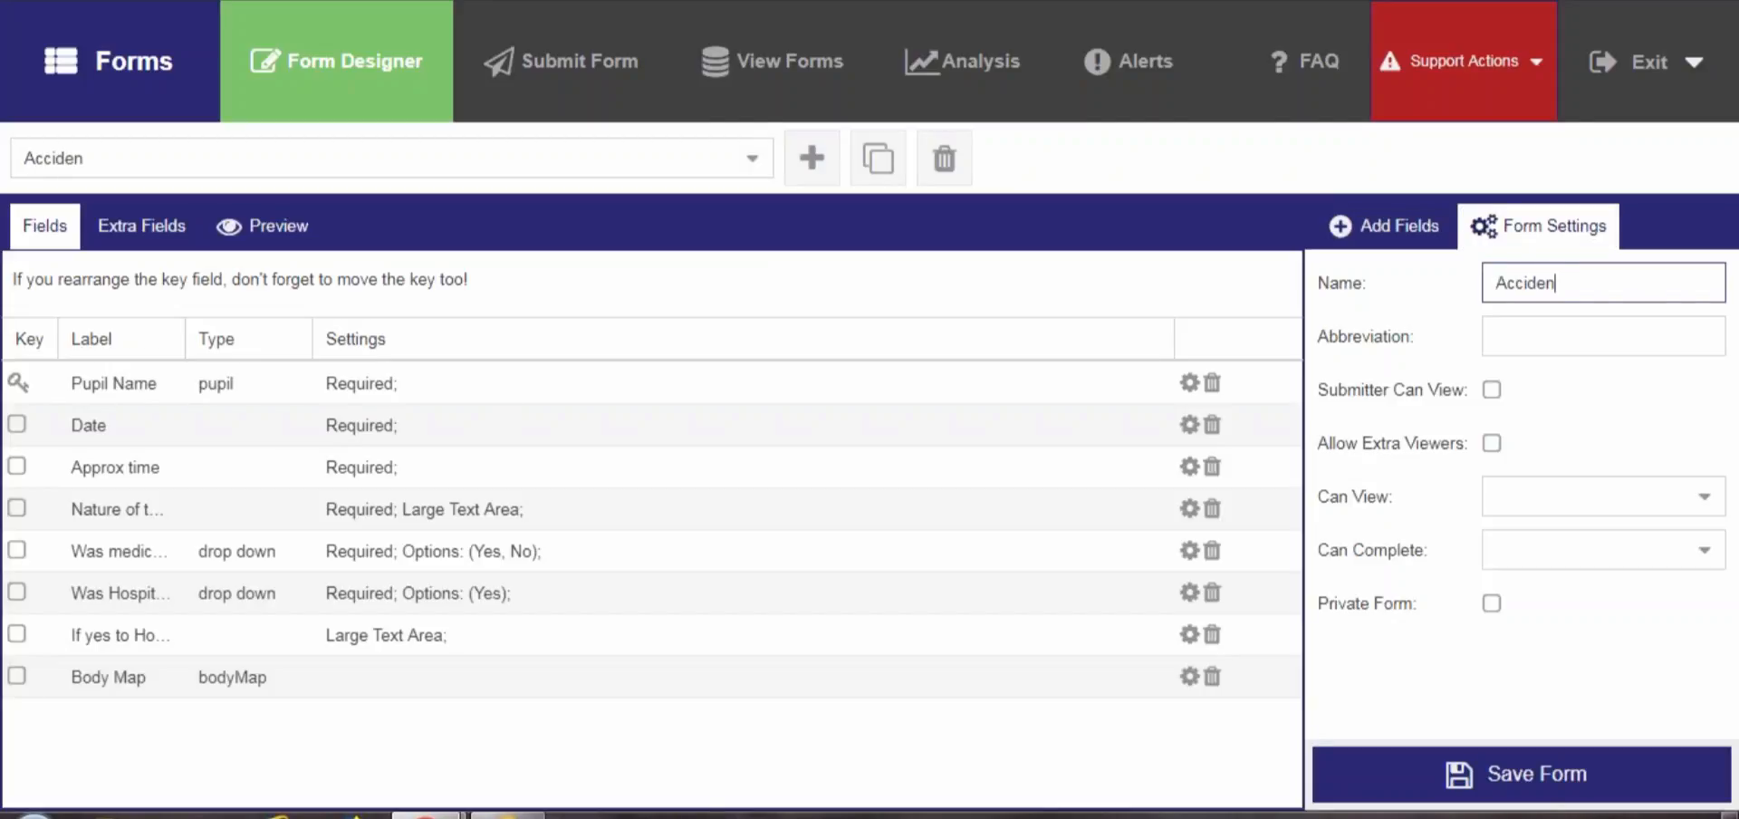
{"action": "type", "text": "t Form (pup"}
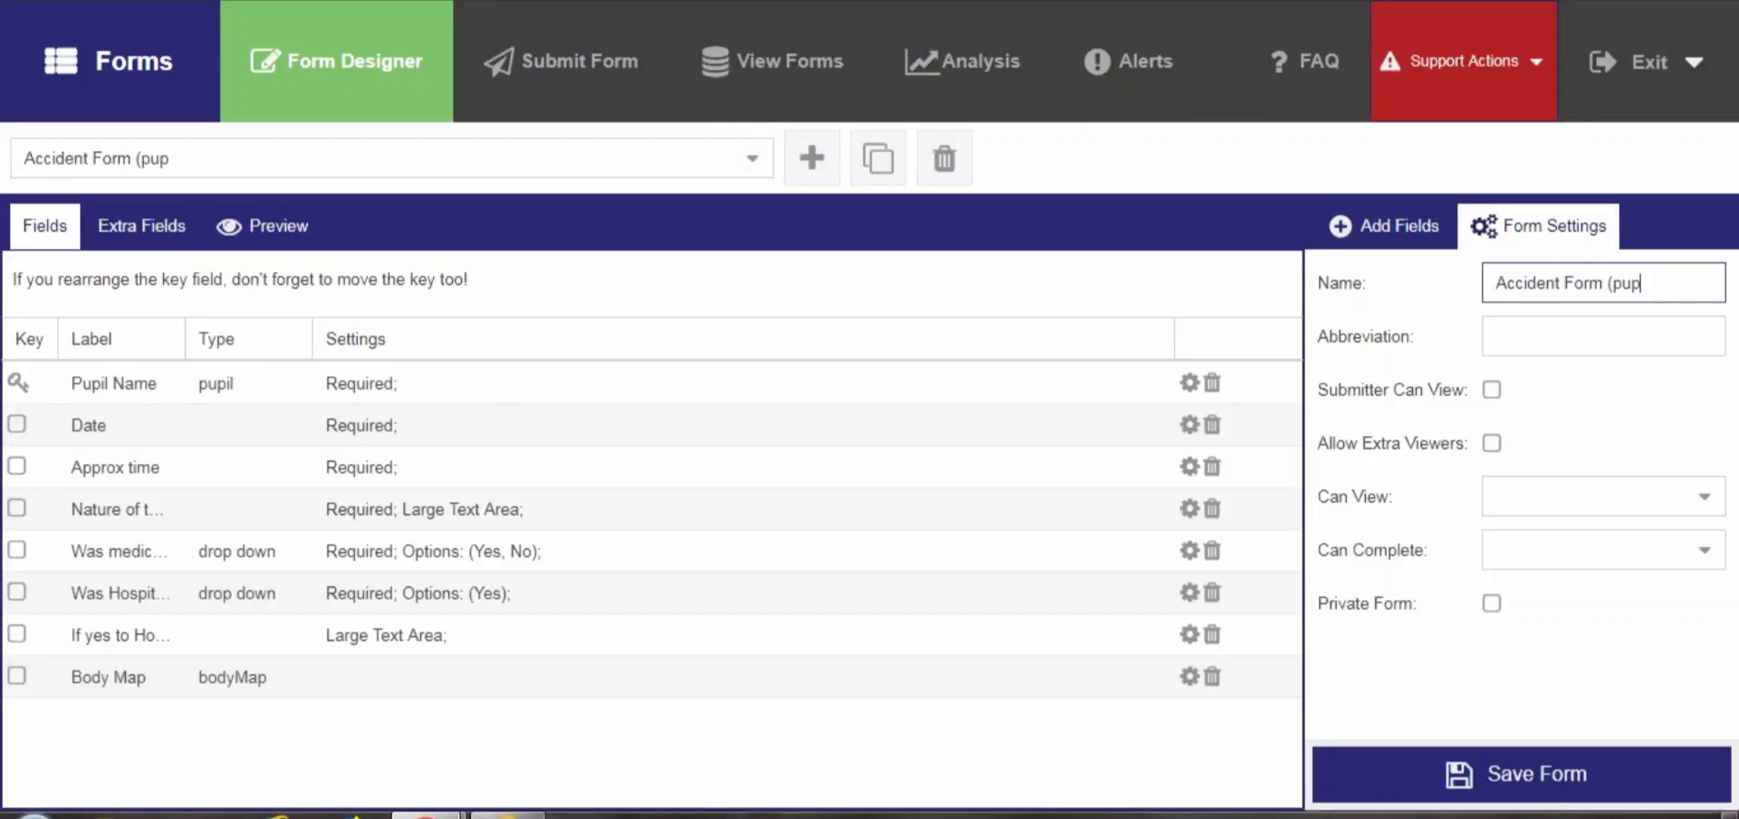
{"action": "type", "text": "il)"}
Set the form abbreviation to AP and enable Submitter Can View and Allow Extra Viewers
{"action": "left_click", "coordinate": [1504, 334]}
{"action": "type", "text": "A"}
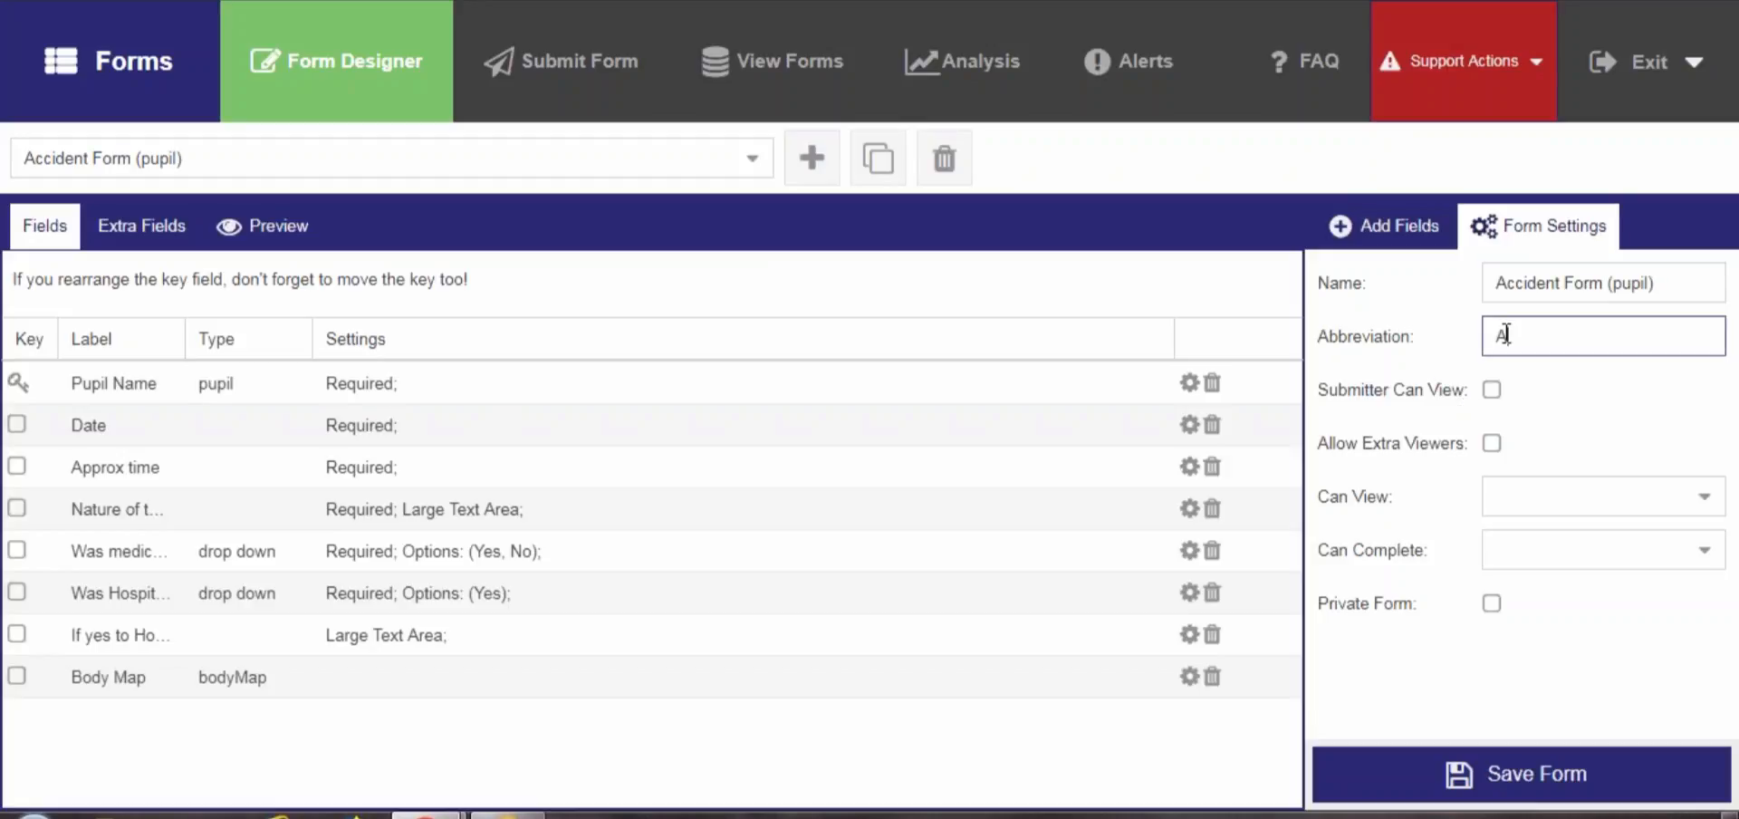
{"action": "type", "text": "P"}
{"action": "left_click", "coordinate": [1494, 390]}
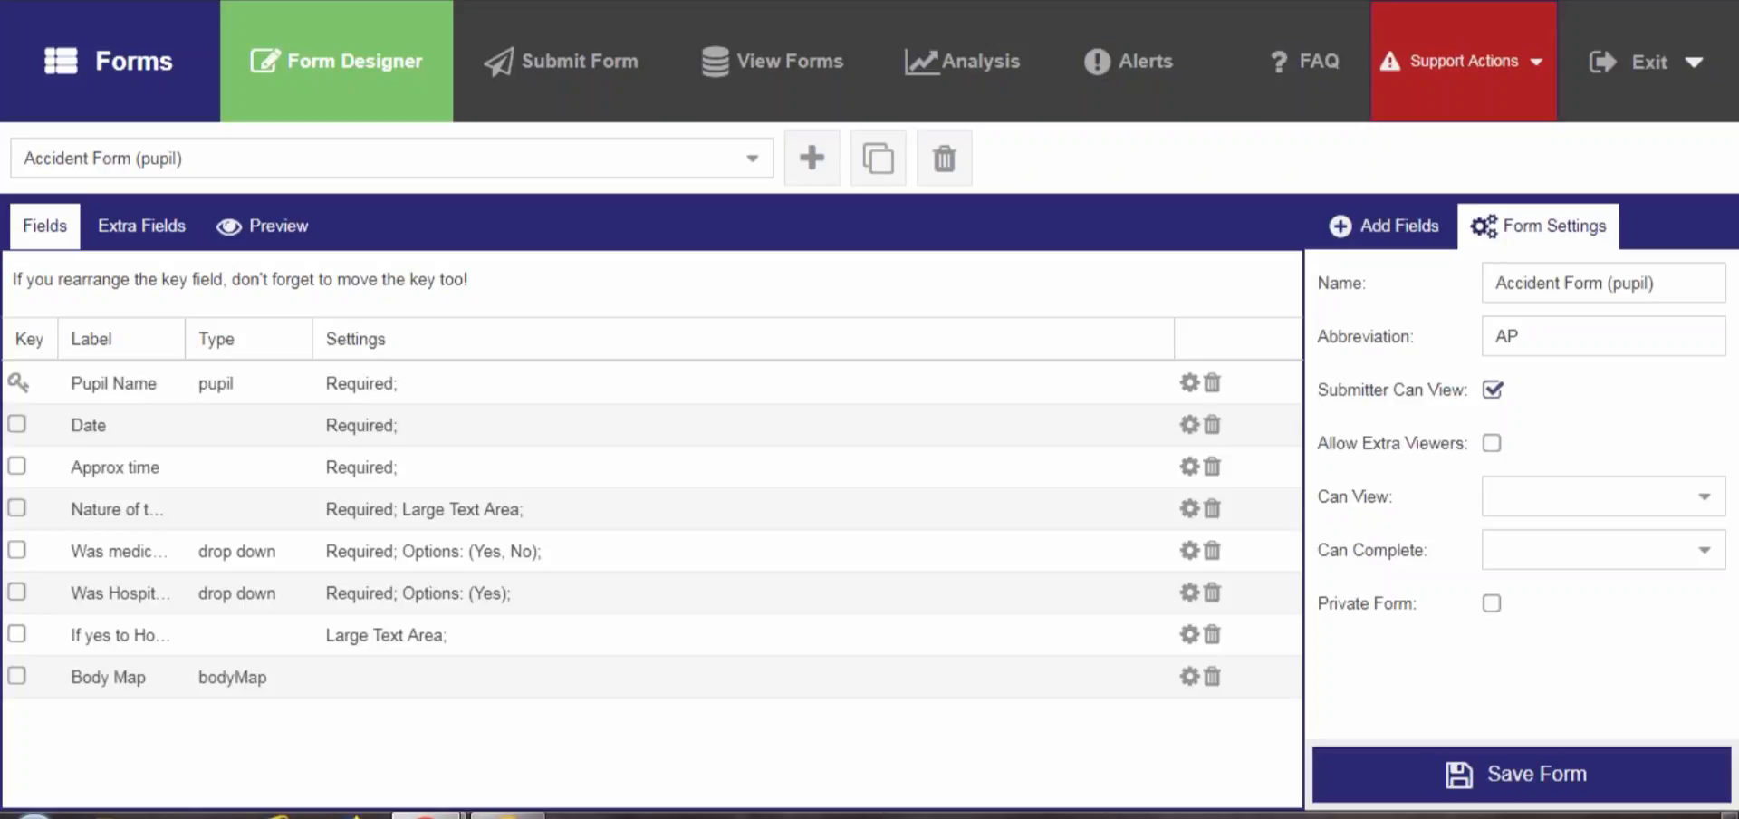
{"action": "left_click", "coordinate": [1491, 443]}
Give the AK1 account view access to the form and save the form
{"action": "left_click", "coordinate": [1707, 500]}
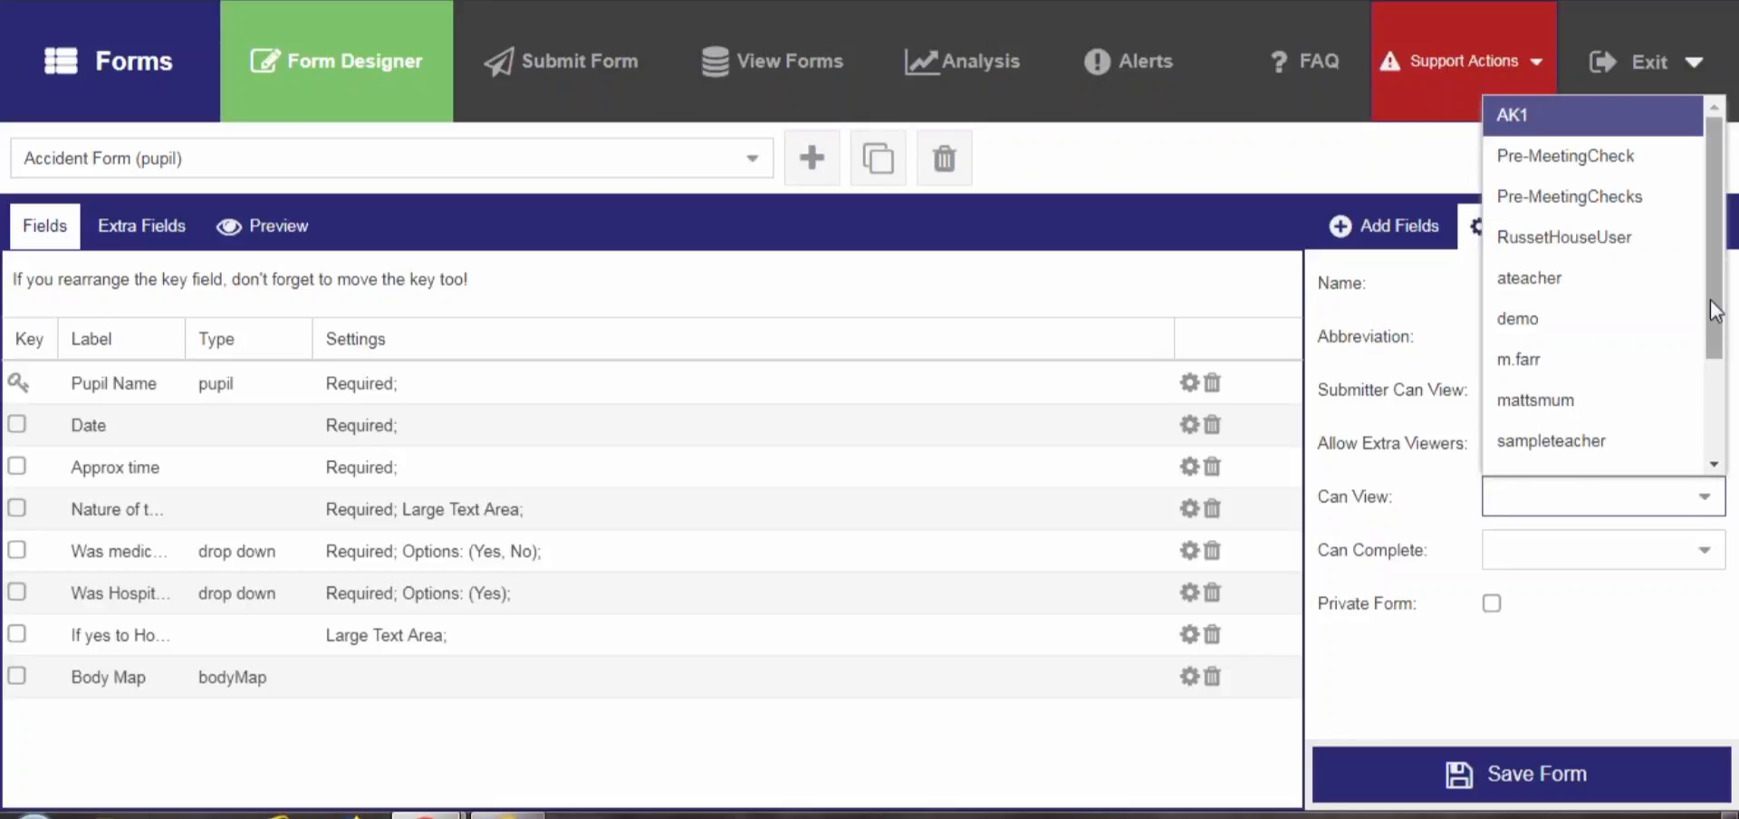
{"action": "mouse_move", "coordinate": [1709, 297]}
{"action": "left_mouse_down"}
{"action": "mouse_move", "coordinate": [1718, 413]}
{"action": "mouse_move", "coordinate": [1716, 280]}
{"action": "left_mouse_up"}
{"action": "left_click", "coordinate": [1534, 130]}
{"action": "left_click", "coordinate": [1428, 699]}
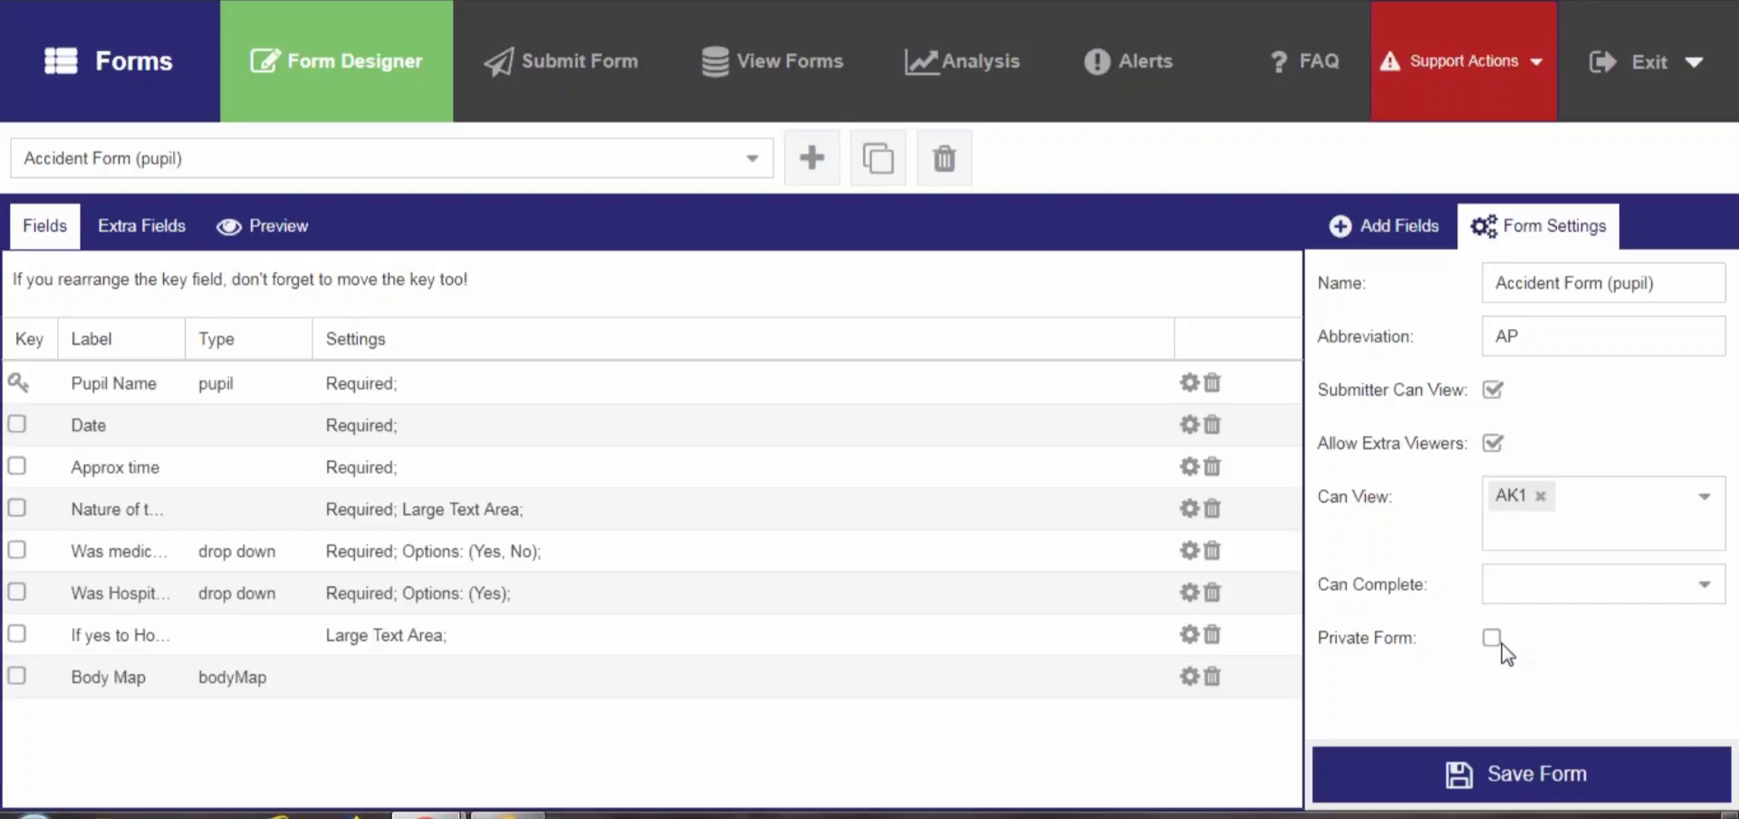
{"action": "left_click", "coordinate": [1521, 788]}
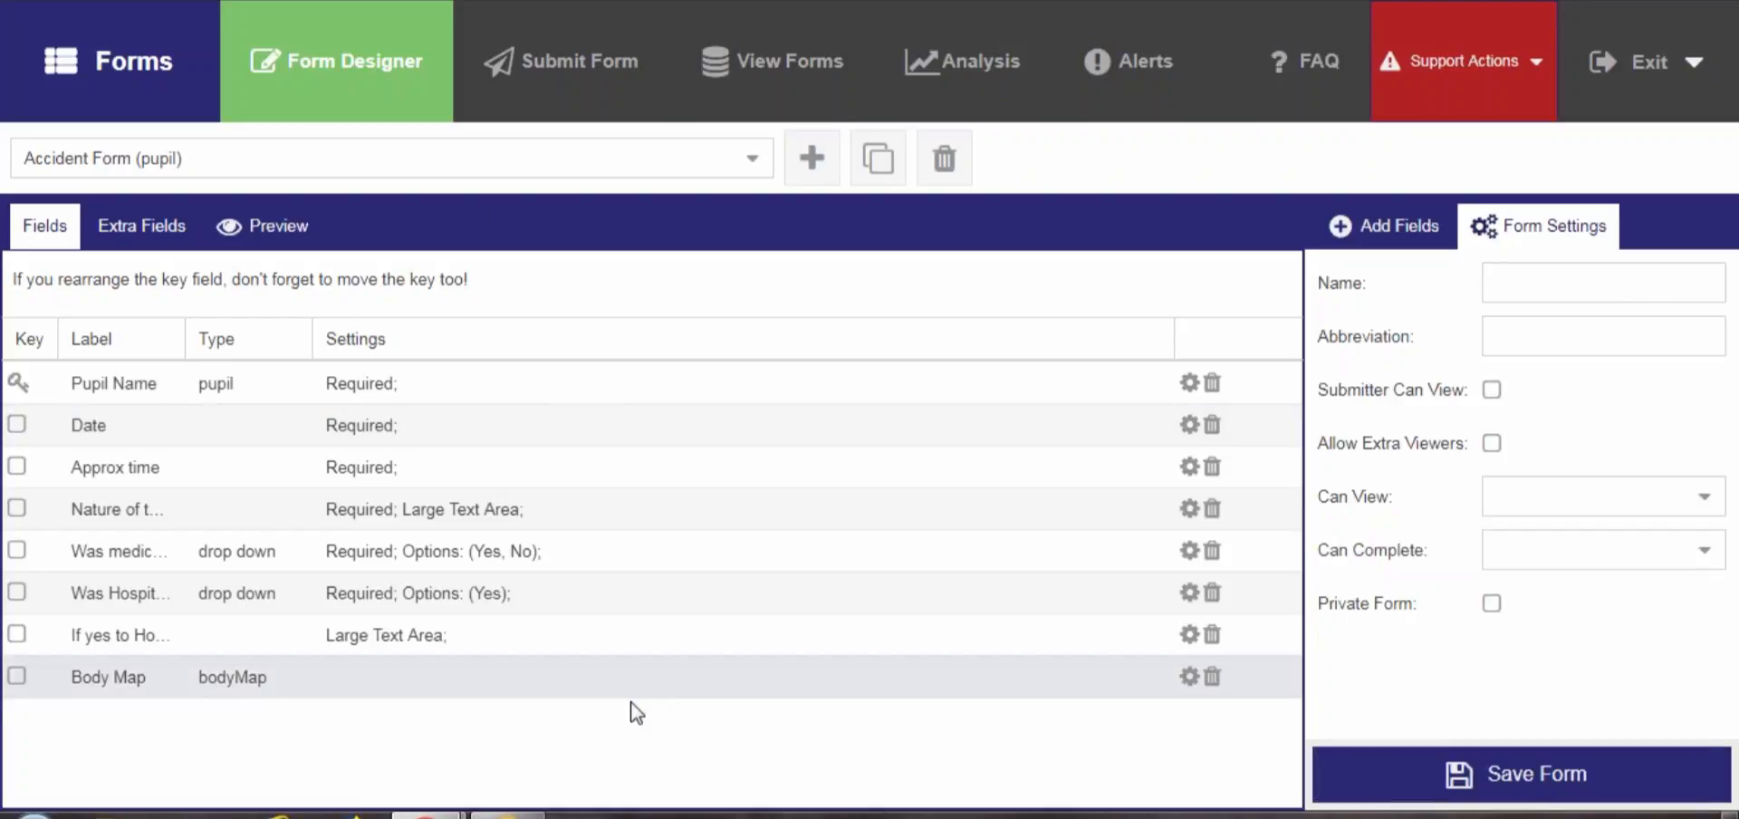